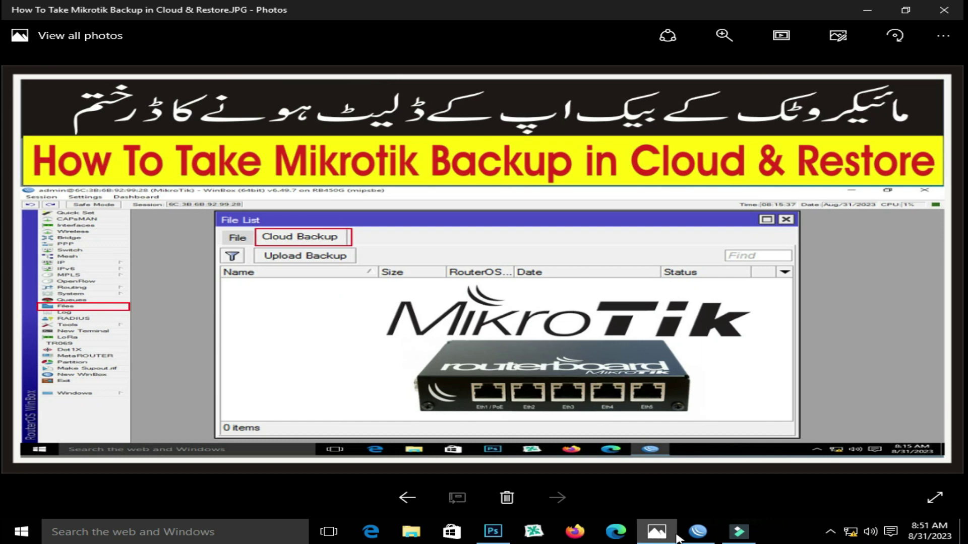
# - Switch from Windows Photos back to the WinBox router session
pyautogui.click(698, 532)
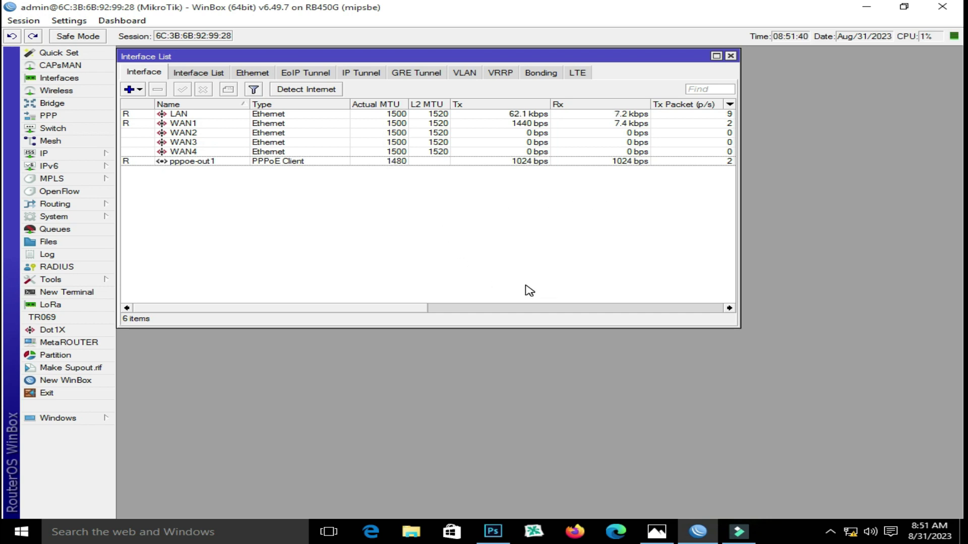
# - Ping 8.8.8.8 from a new terminal to confirm internet access, then bring up the router's File List
pyautogui.click(65, 292)
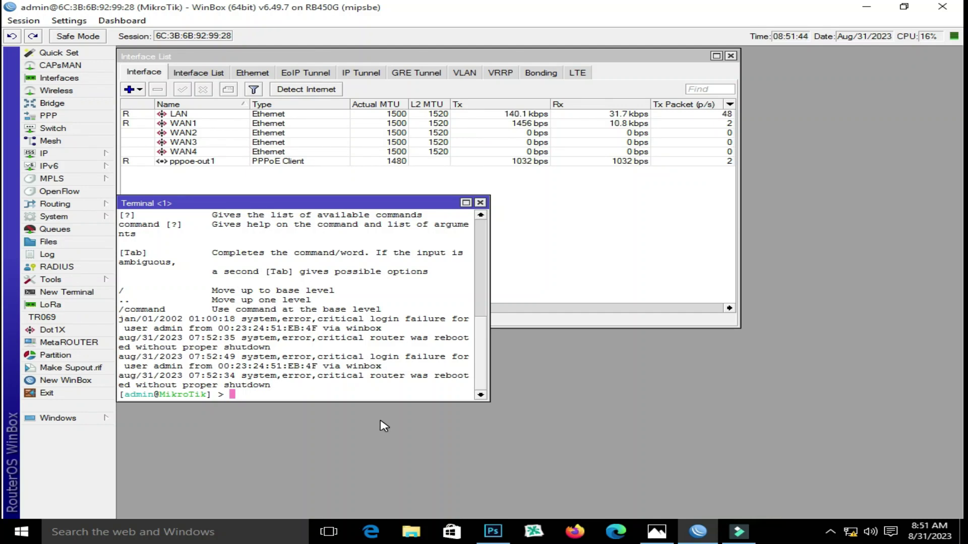
pyautogui.write('ping')
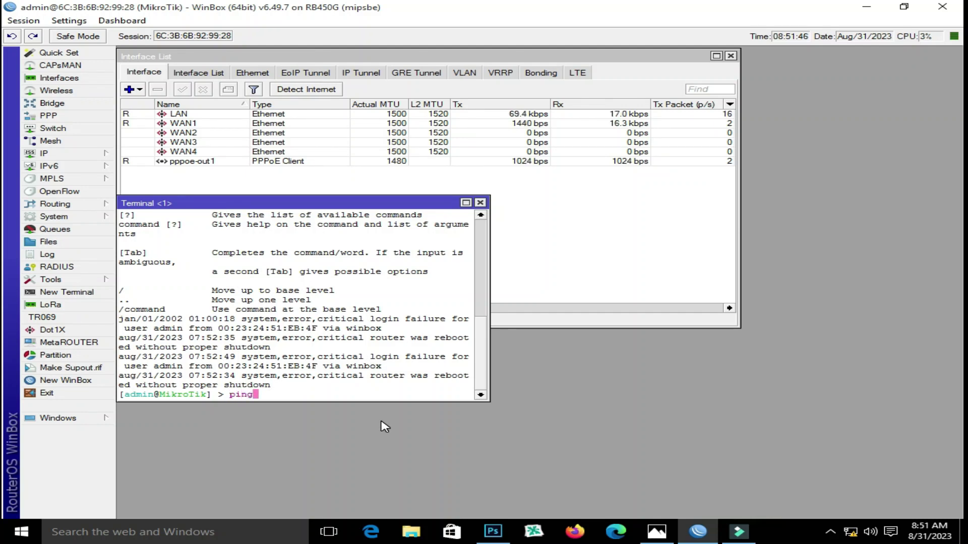
pyautogui.write(' 8.8.8.8')
pyautogui.press('Return')
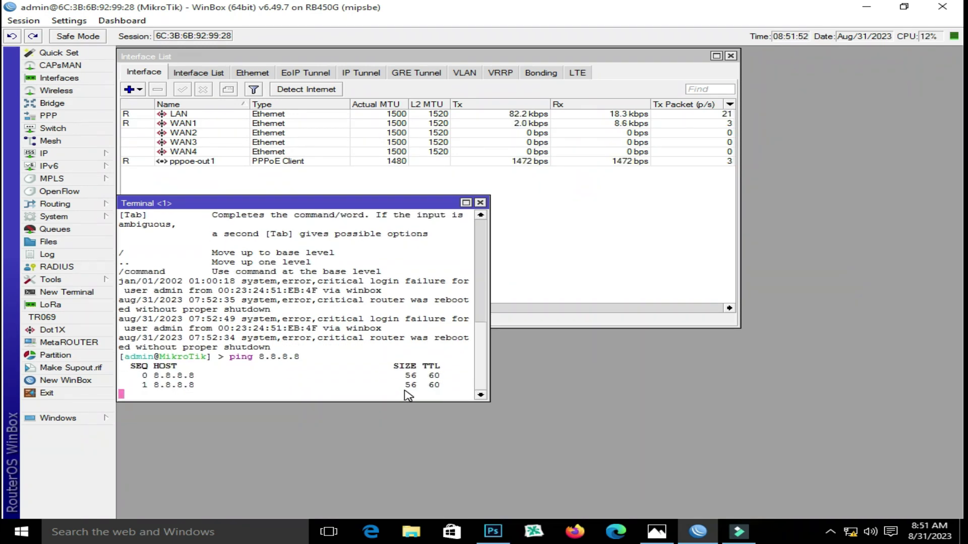
pyautogui.click(480, 203)
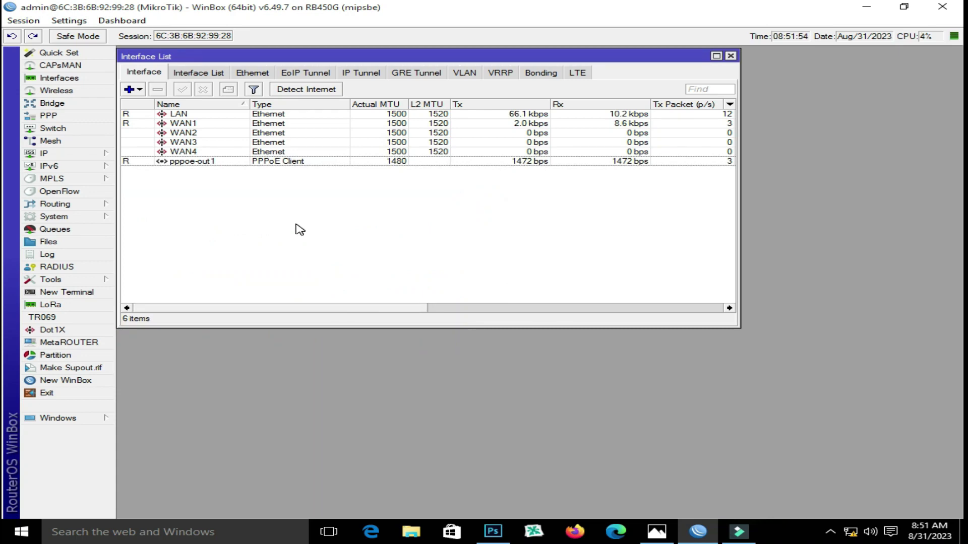
pyautogui.click(48, 241)
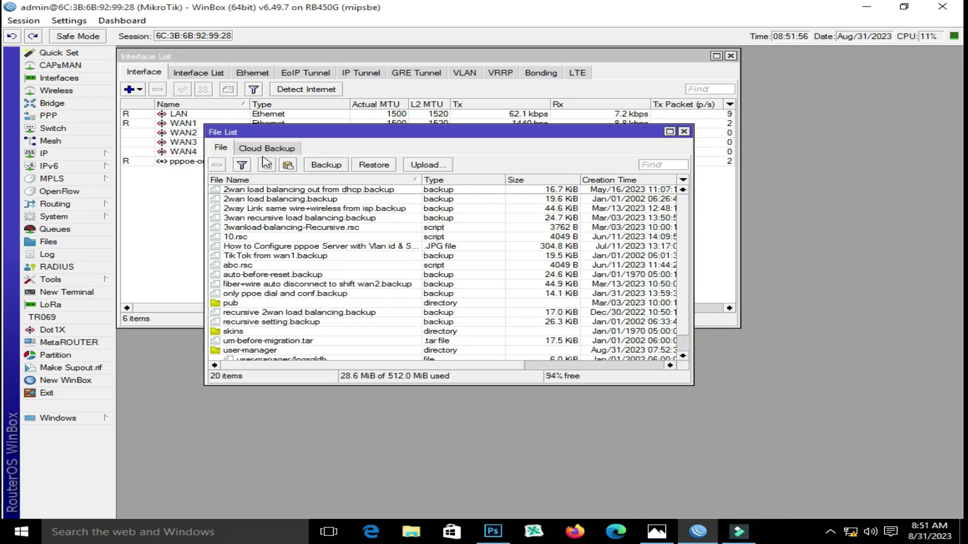
# - Widen and reposition the File List window on its Cloud Backup tab, showing 0 items
pyautogui.click(262, 150)
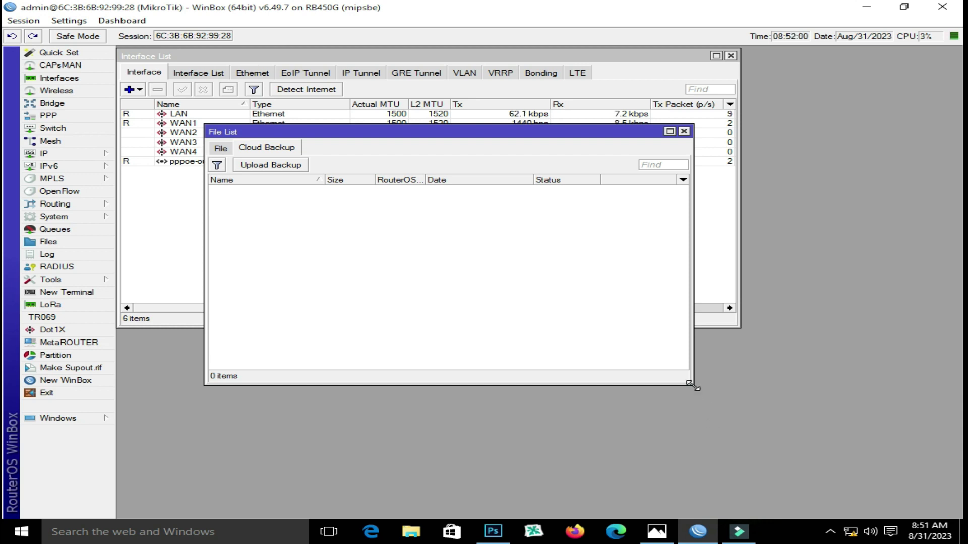
pyautogui.moveTo(694, 387); pyautogui.dragTo(841, 390)
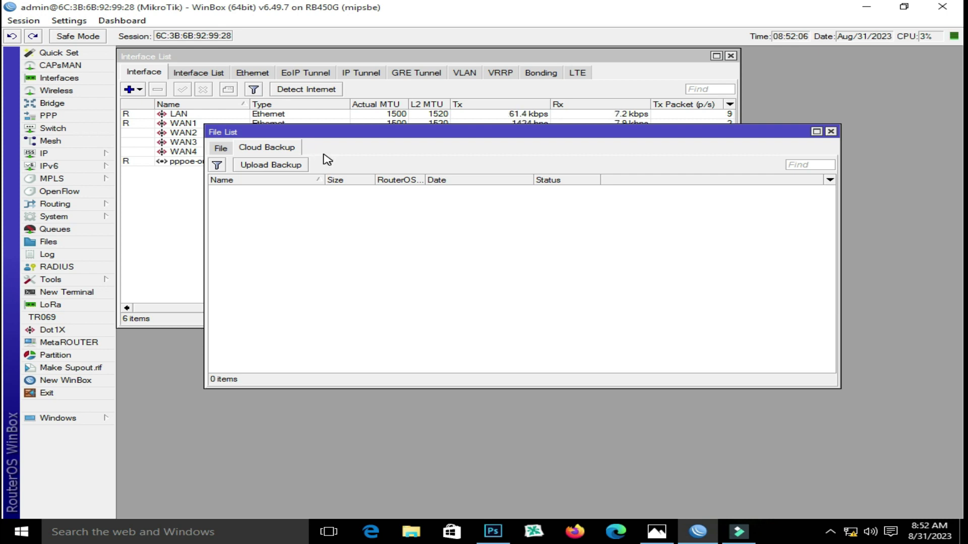
pyautogui.moveTo(525, 136); pyautogui.dragTo(522, 161)
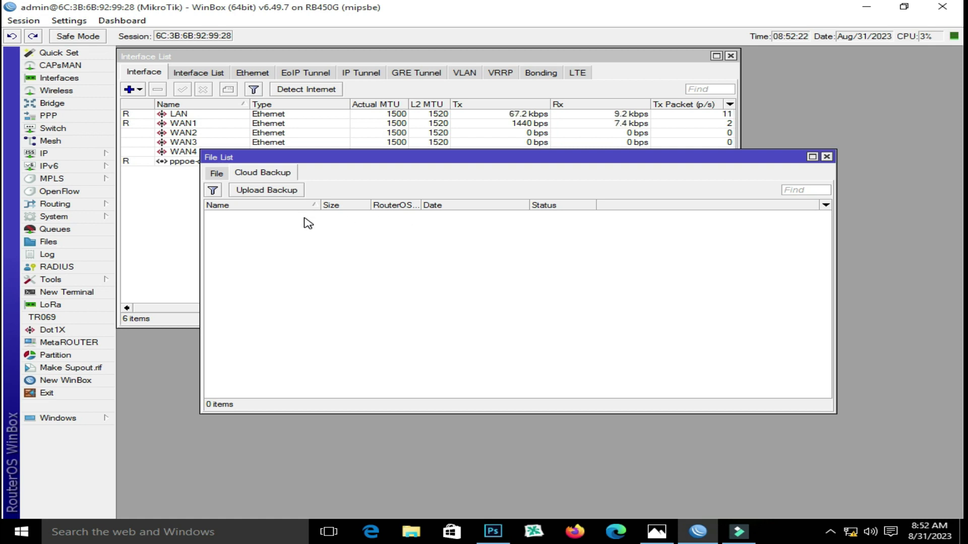
pyautogui.click(261, 176)
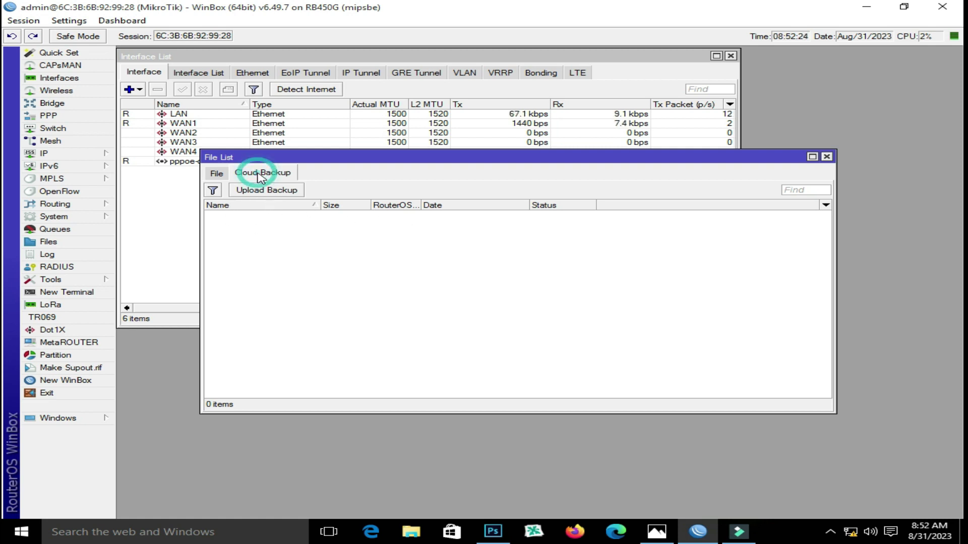
# - Create and upload a cloud backup with a backup name and password, waiting until it finishes
pyautogui.click(265, 192)
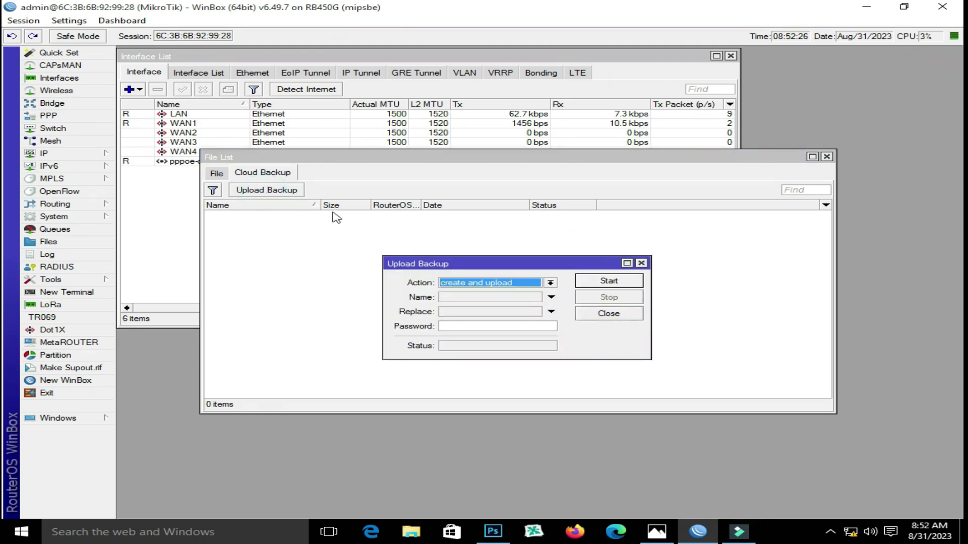
pyautogui.click(543, 283)
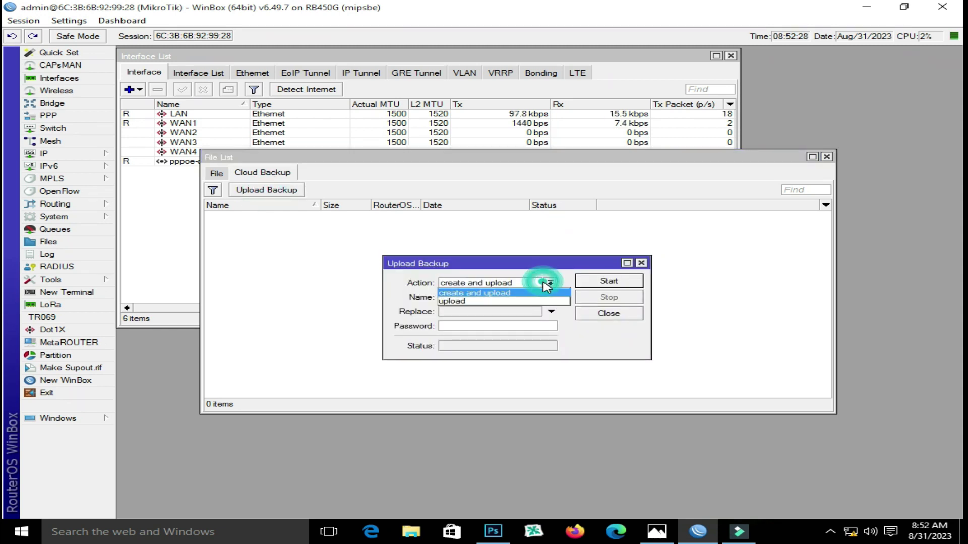
pyautogui.click(504, 294)
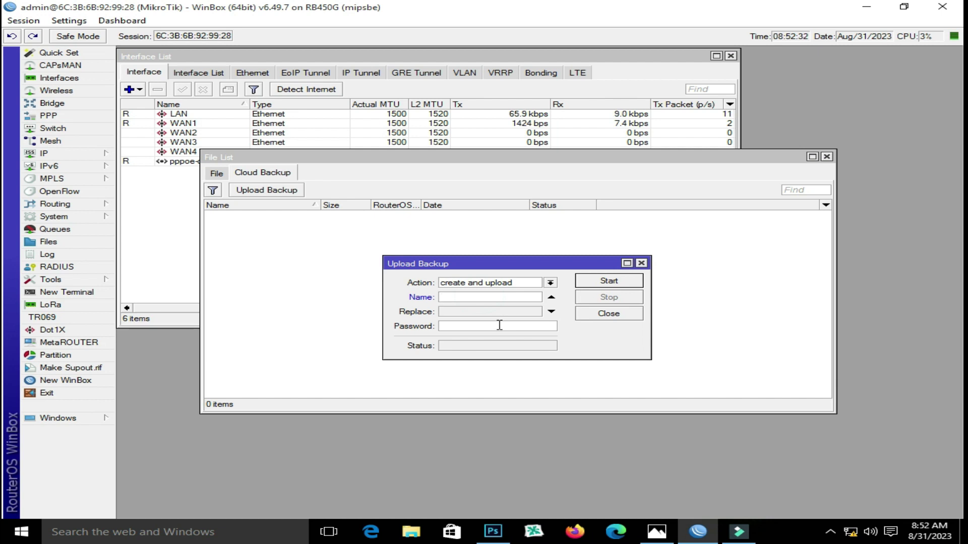
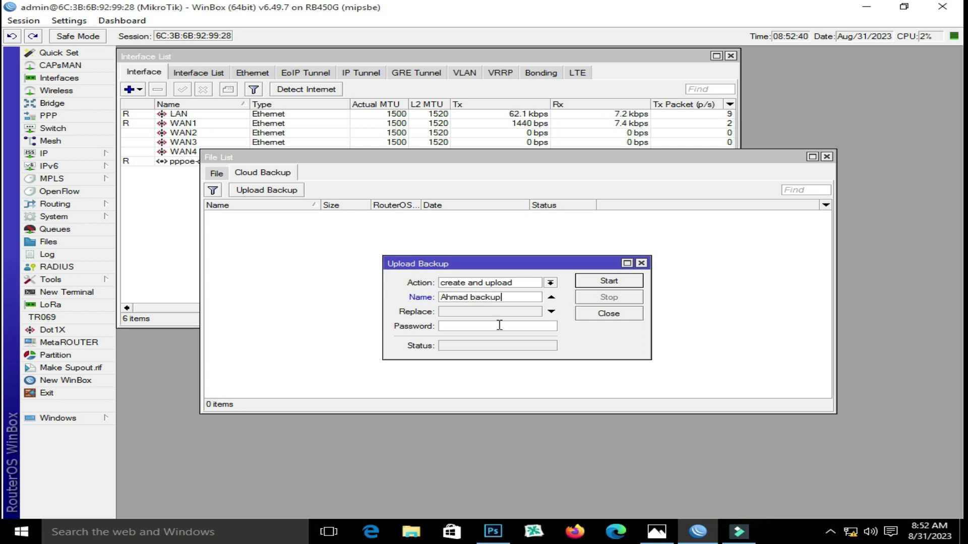
pyautogui.click(490, 325)
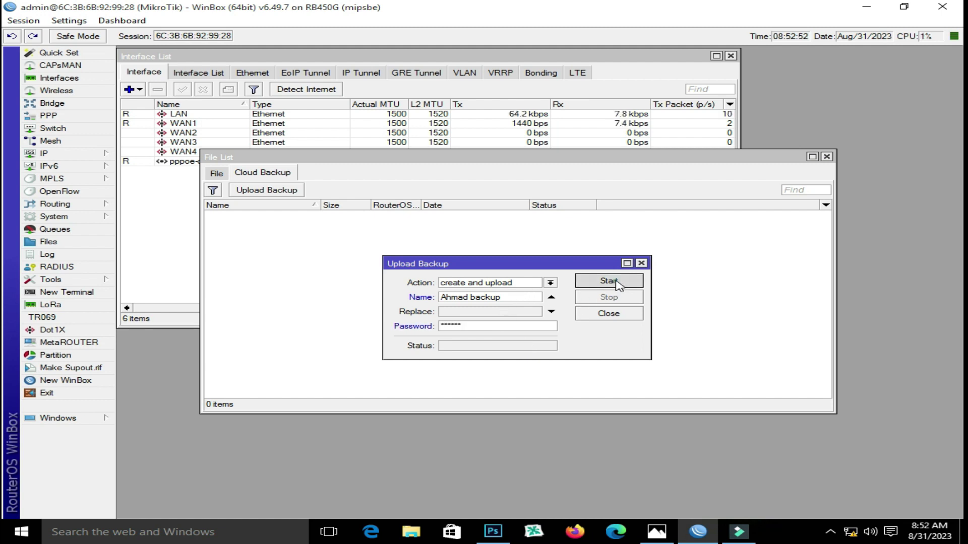
pyautogui.click(598, 282)
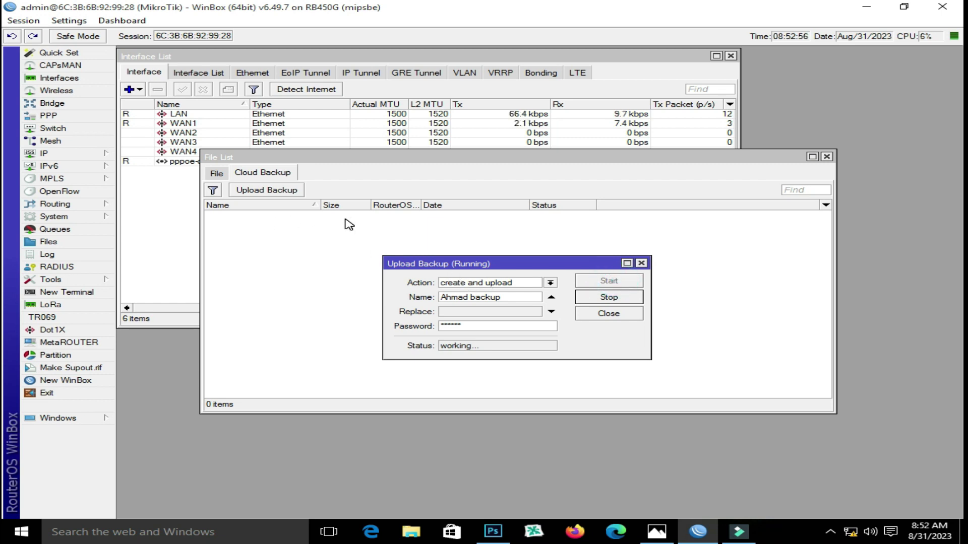
pyautogui.doubleClick(480, 347)
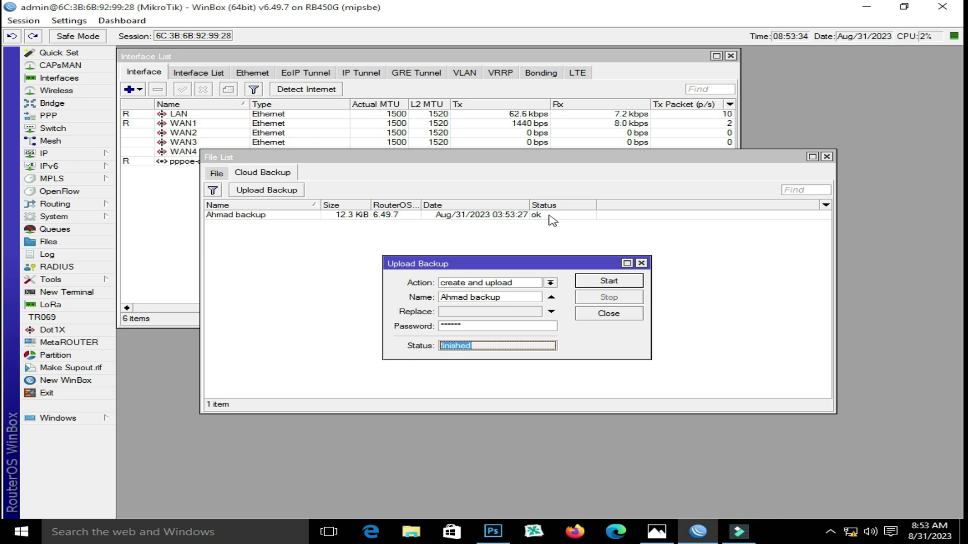
# - Close the finished upload dialog and review the new backup in the local and cloud file lists
pyautogui.click(640, 263)
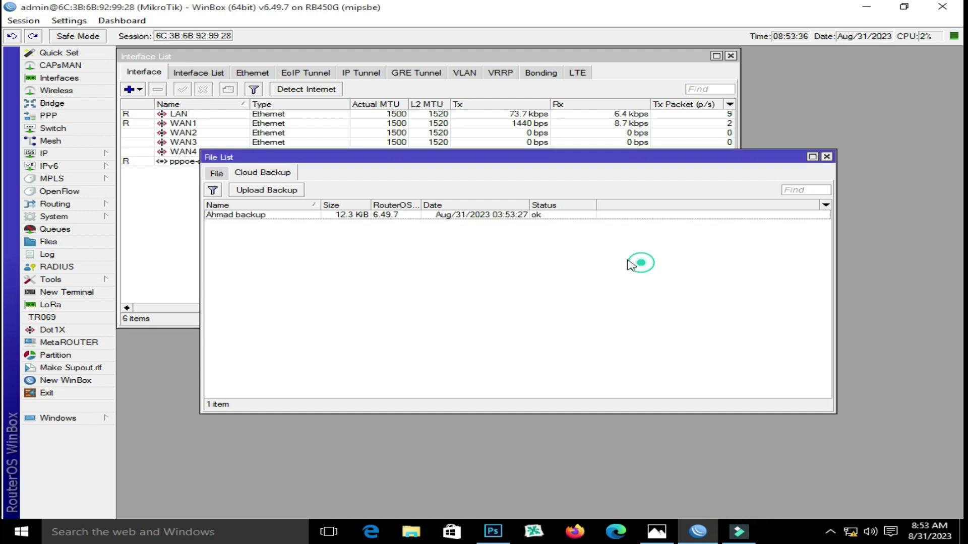
pyautogui.click(291, 217)
pyautogui.click(217, 175)
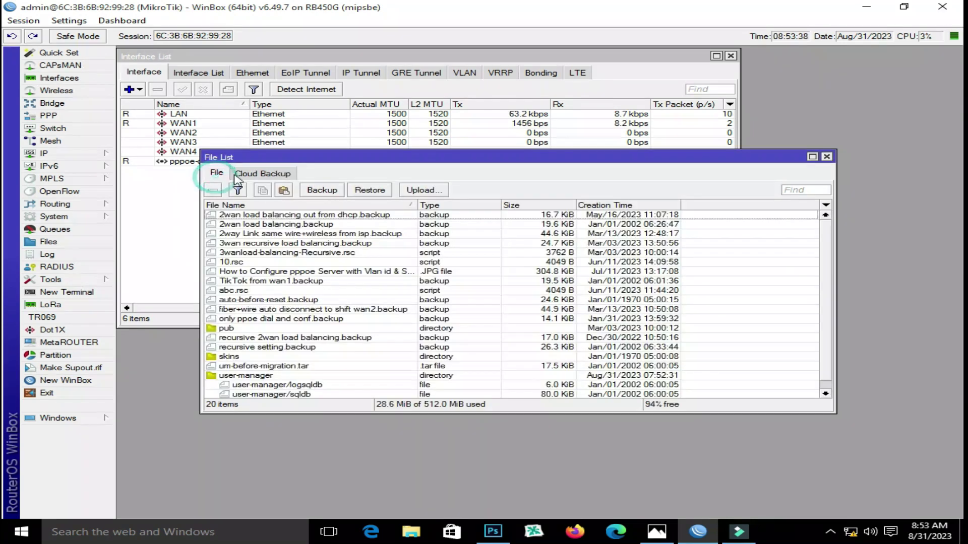
pyautogui.click(260, 174)
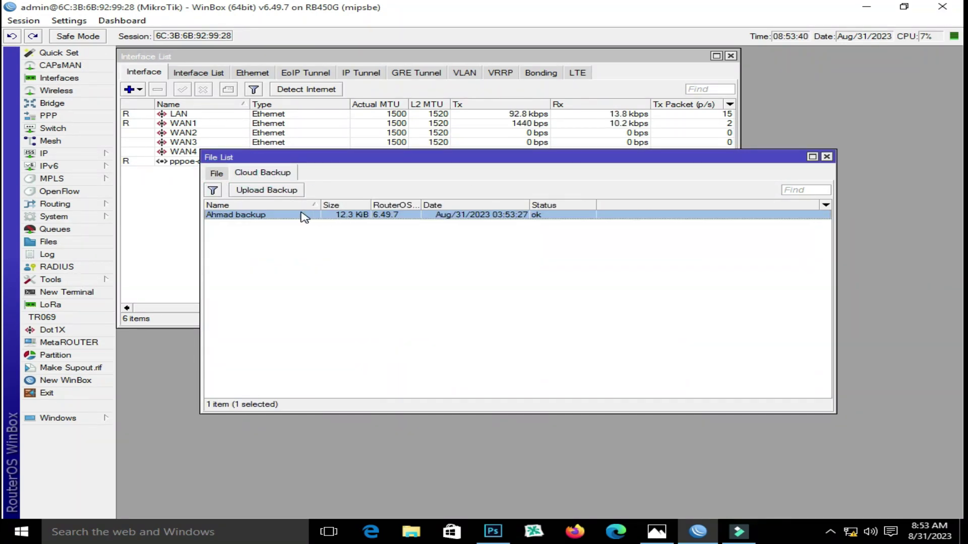
# - Reset the router configuration with No Default Configuration ticked and confirm the reboot
pyautogui.click(83, 222)
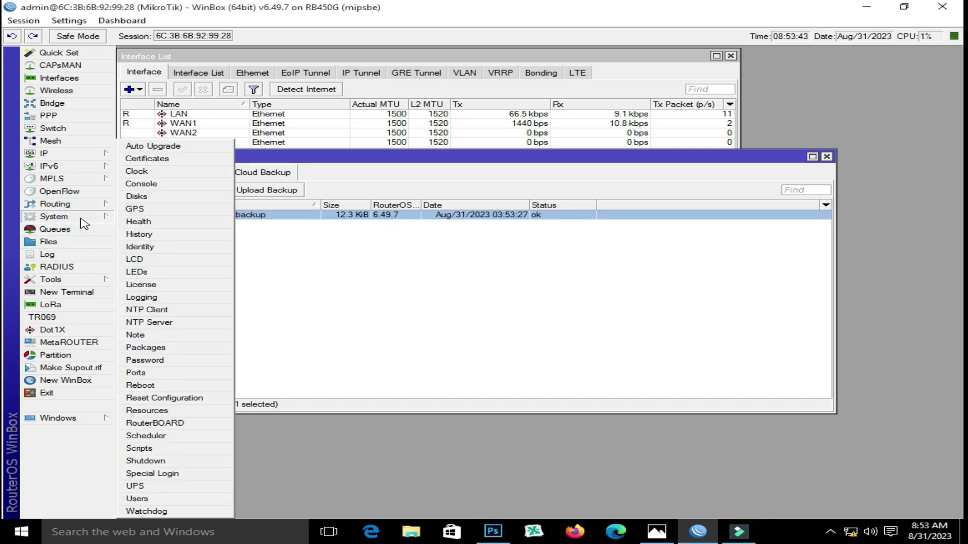
pyautogui.click(167, 399)
pyautogui.click(392, 258)
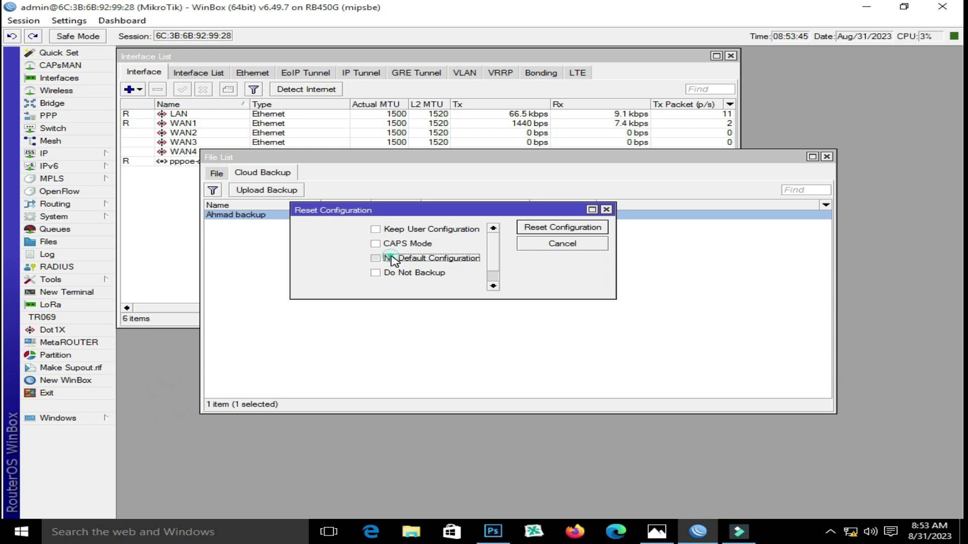
pyautogui.click(552, 225)
pyautogui.click(557, 284)
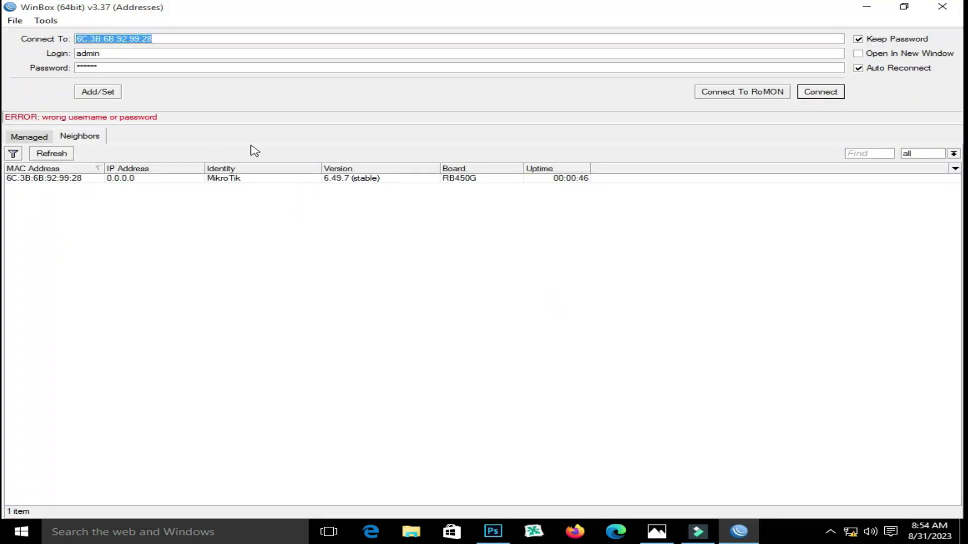
# - Reconnect to the reset router with an empty password, skipping the new-password prompt
pyautogui.doubleClick(121, 67)
pyautogui.press('BackSpace')
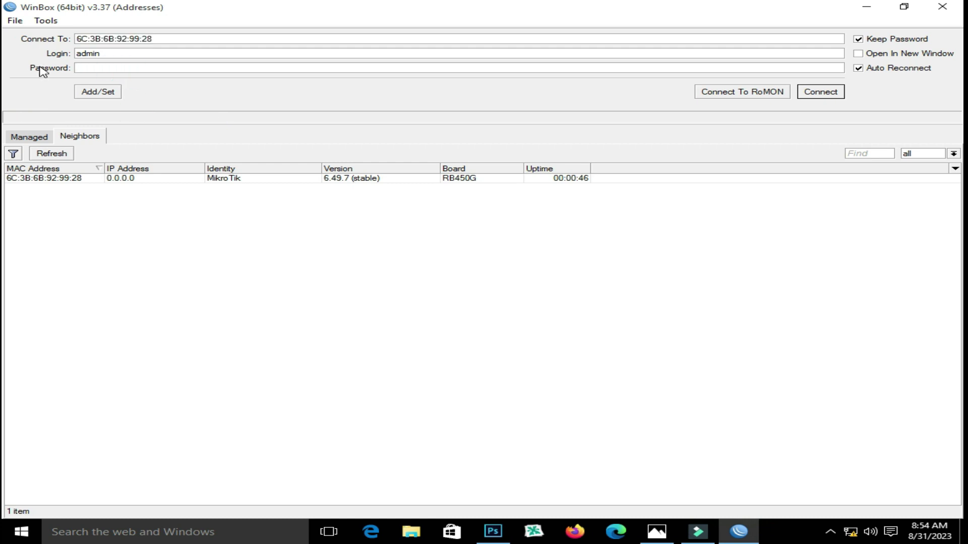
pyautogui.click(832, 93)
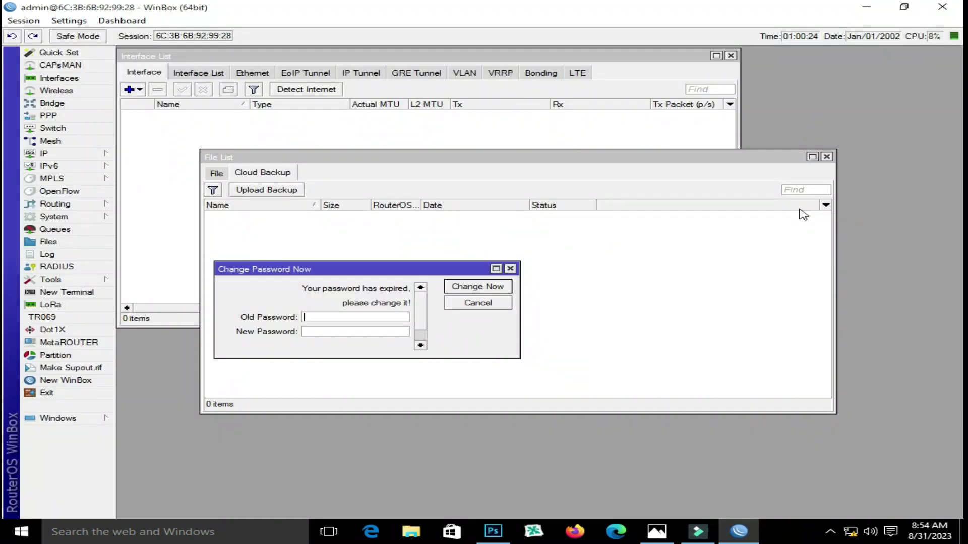
pyautogui.click(510, 269)
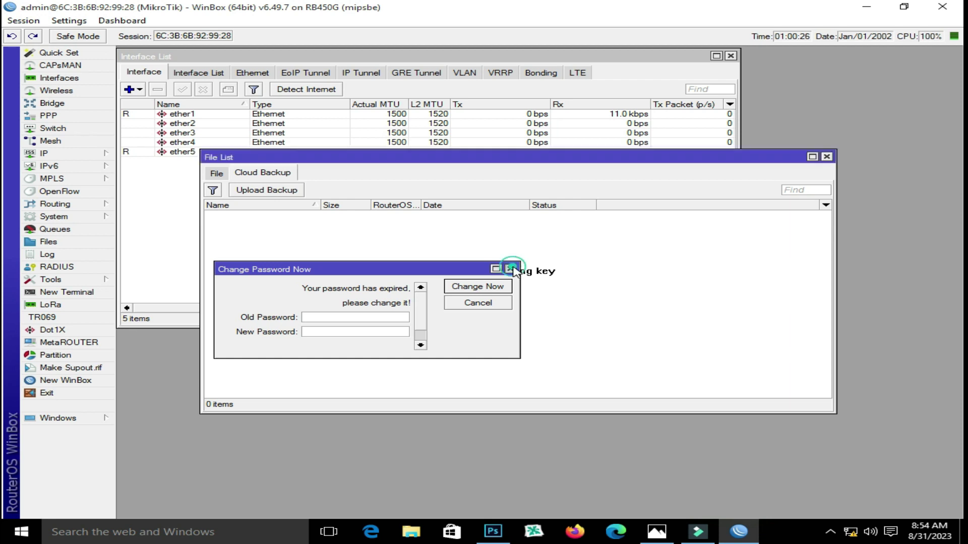
pyautogui.moveTo(308, 159); pyautogui.dragTo(349, 171)
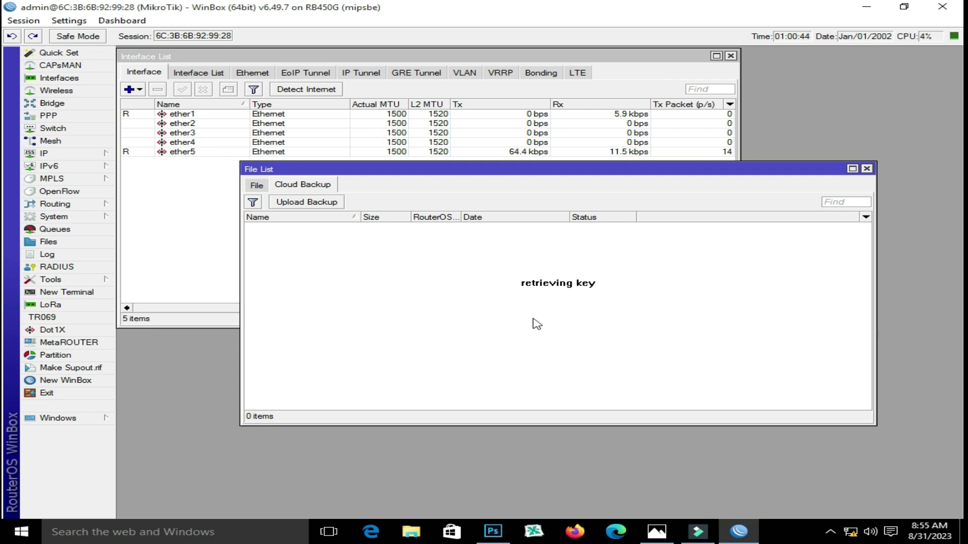
# - Retry the Cloud Backup list, which returns a connection error, then show the Interface List's add menu
pyautogui.click(302, 187)
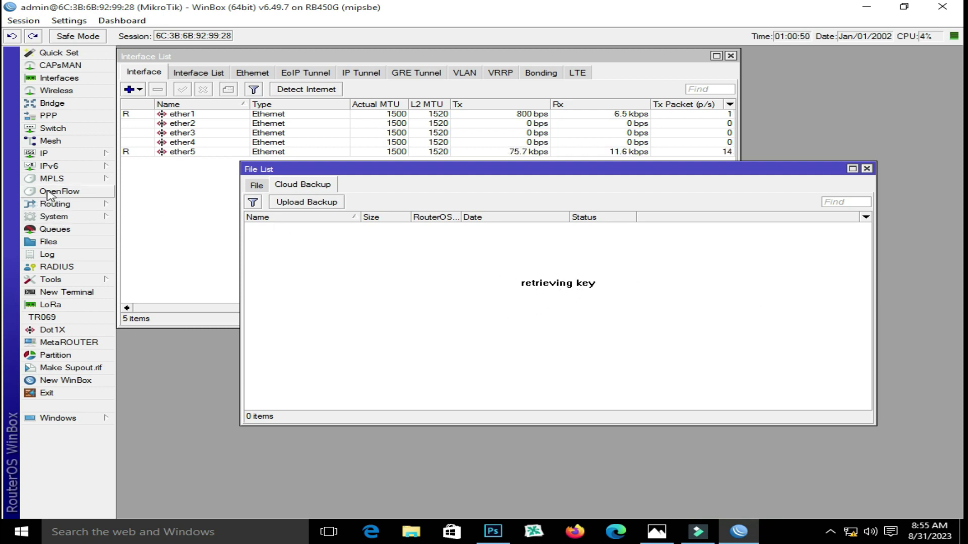
pyautogui.click(256, 186)
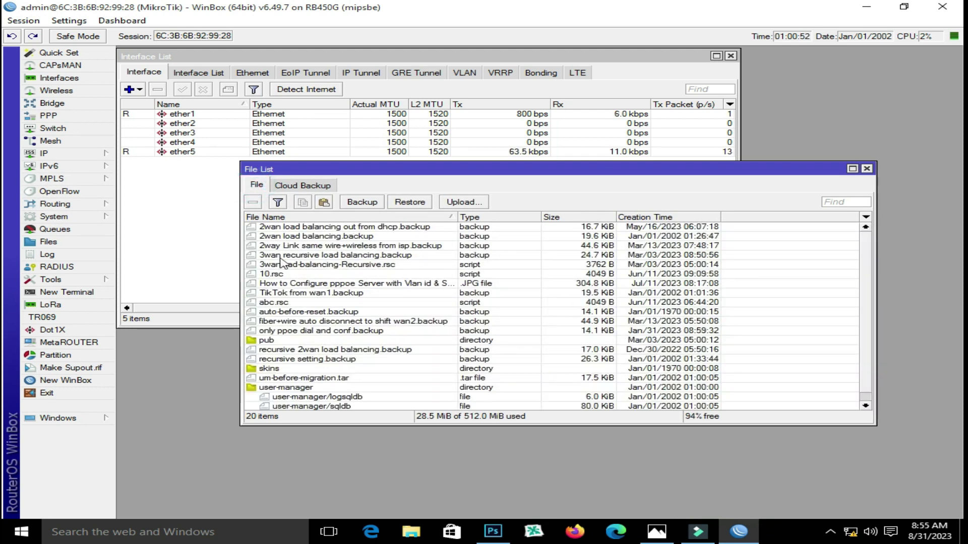
pyautogui.scroll(-1, 291, 263)
pyautogui.scroll(1, 257, 297)
pyautogui.click(301, 185)
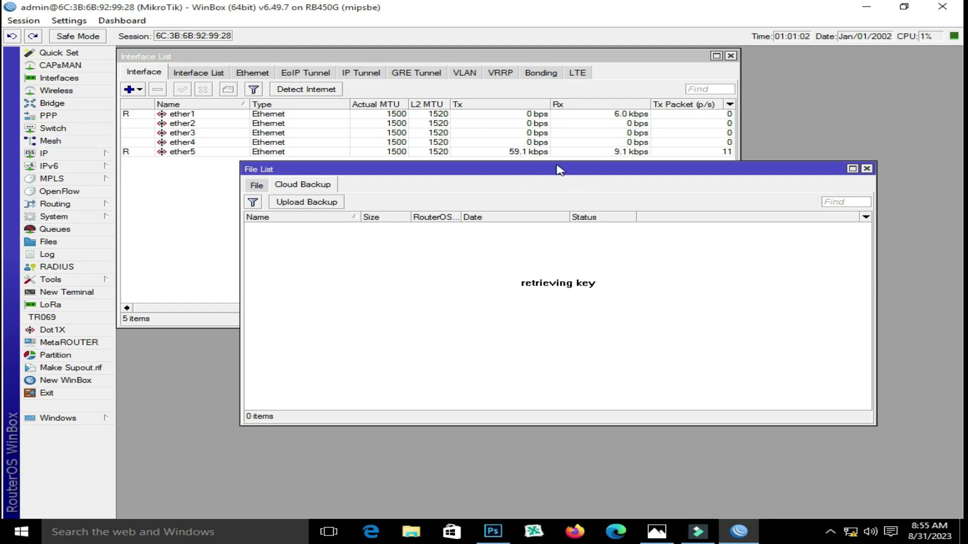
pyautogui.click(313, 187)
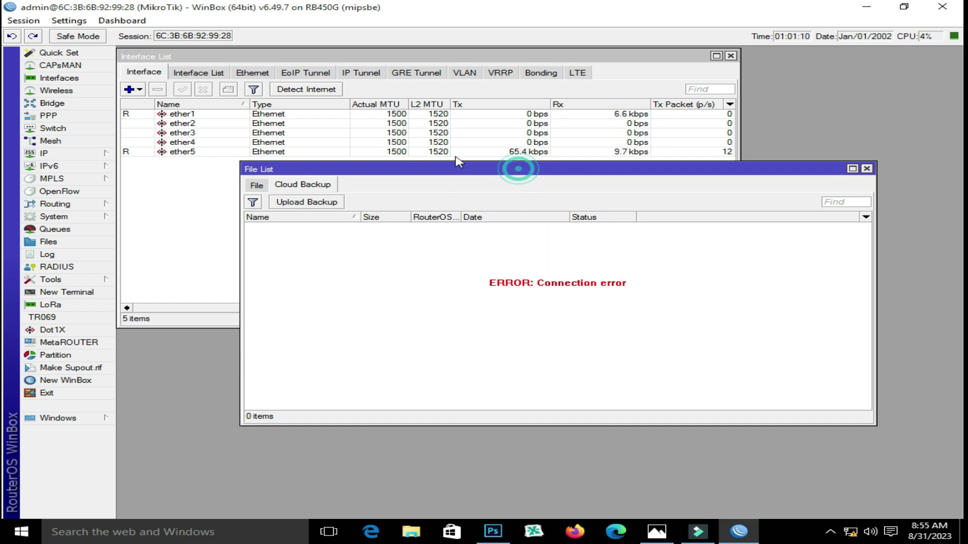
pyautogui.click(144, 90)
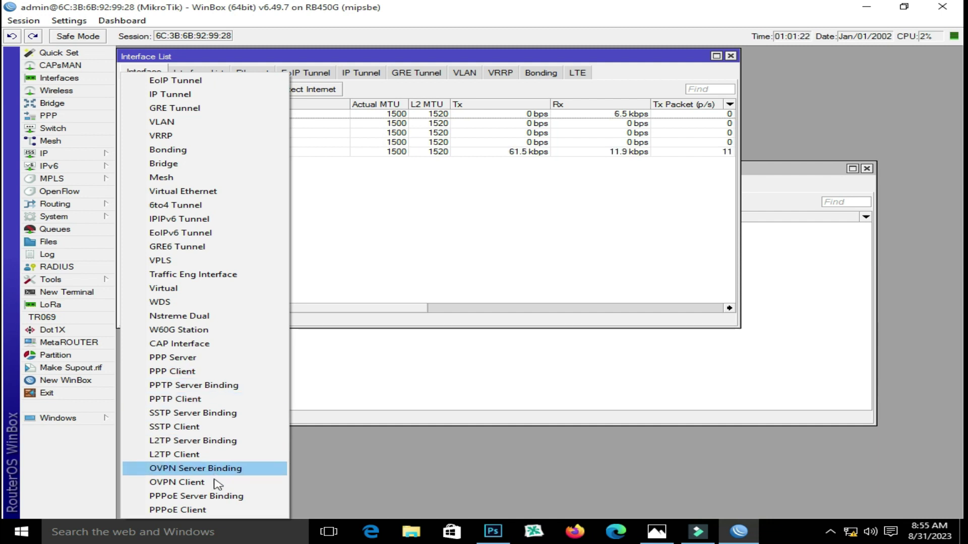
# - Add a PPPoE client interface with the ISP username and password on Dial Out, and apply
pyautogui.click(222, 510)
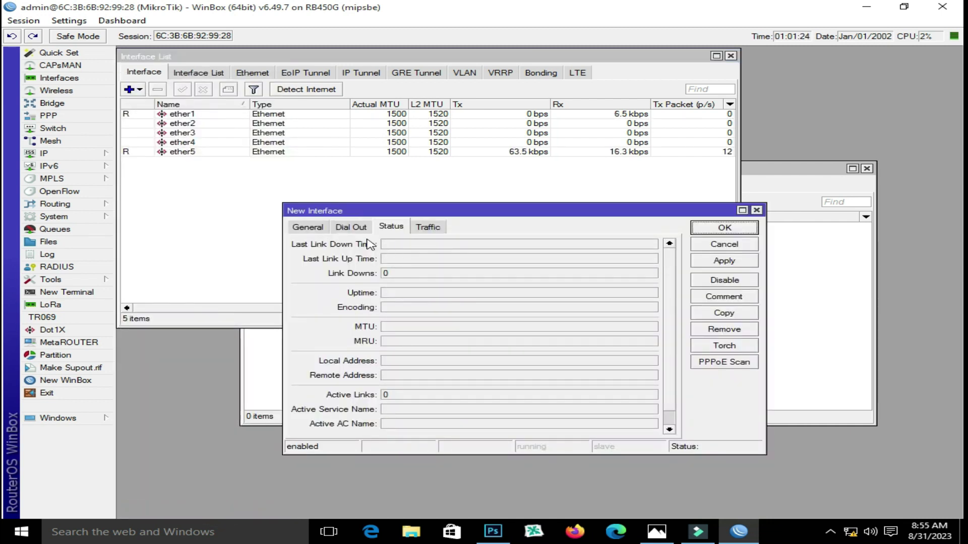
pyautogui.click(305, 226)
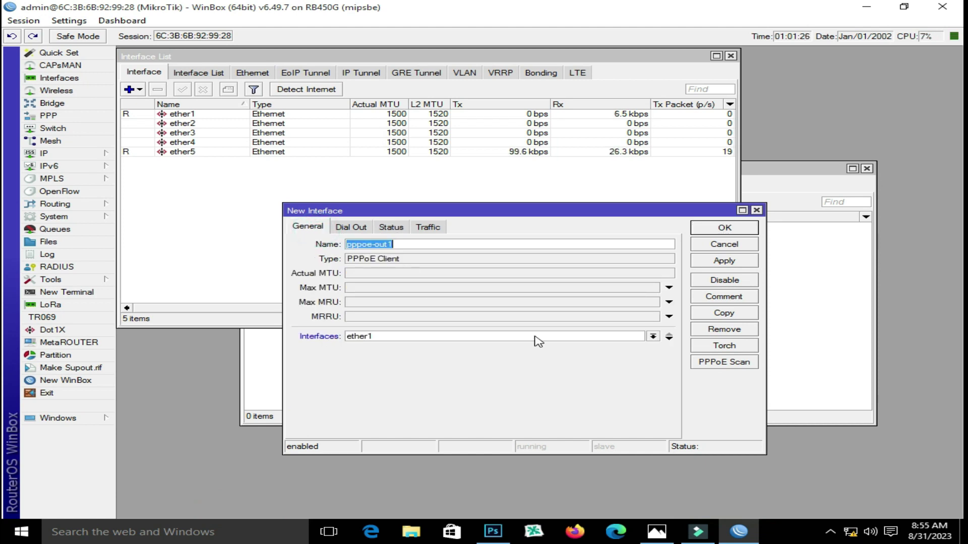
pyautogui.click(353, 228)
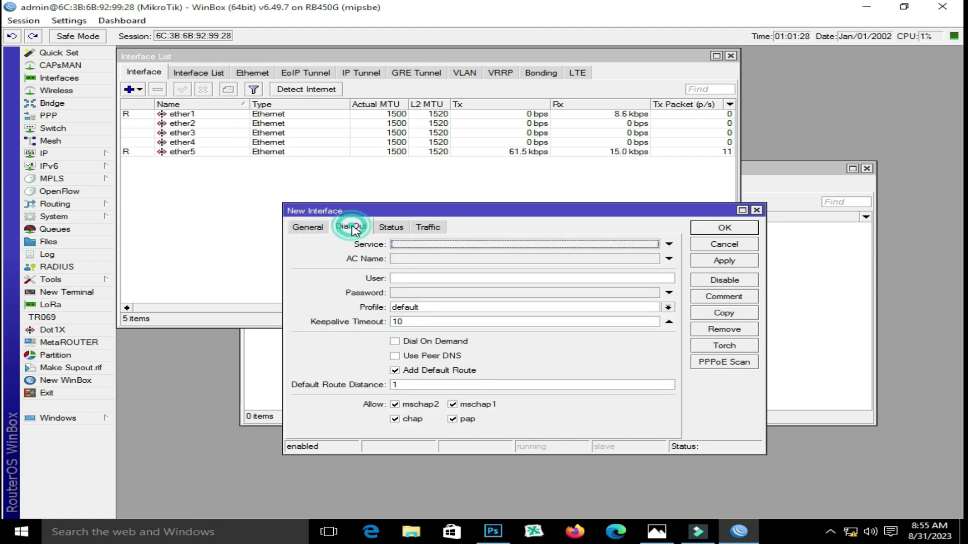
pyautogui.click(452, 278)
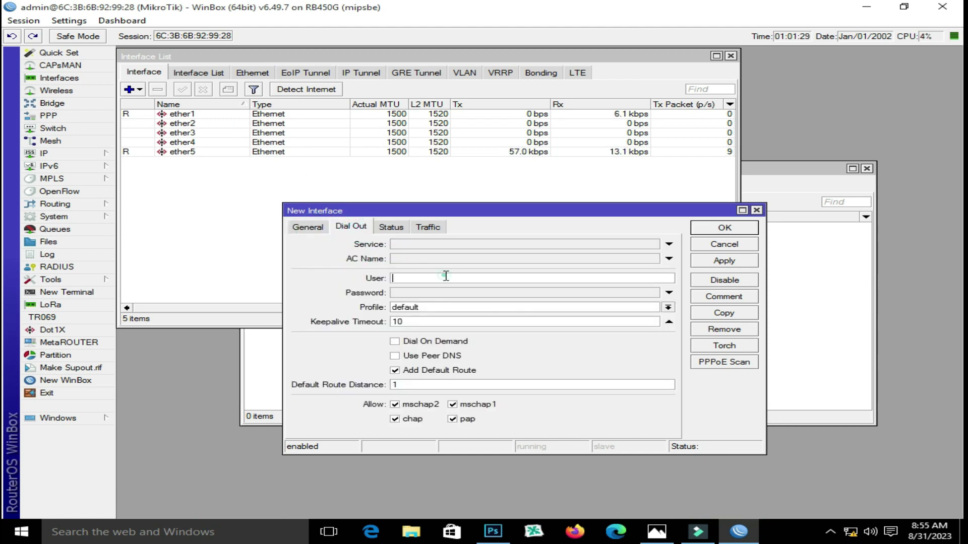
pyautogui.write('Test')
pyautogui.click(461, 297)
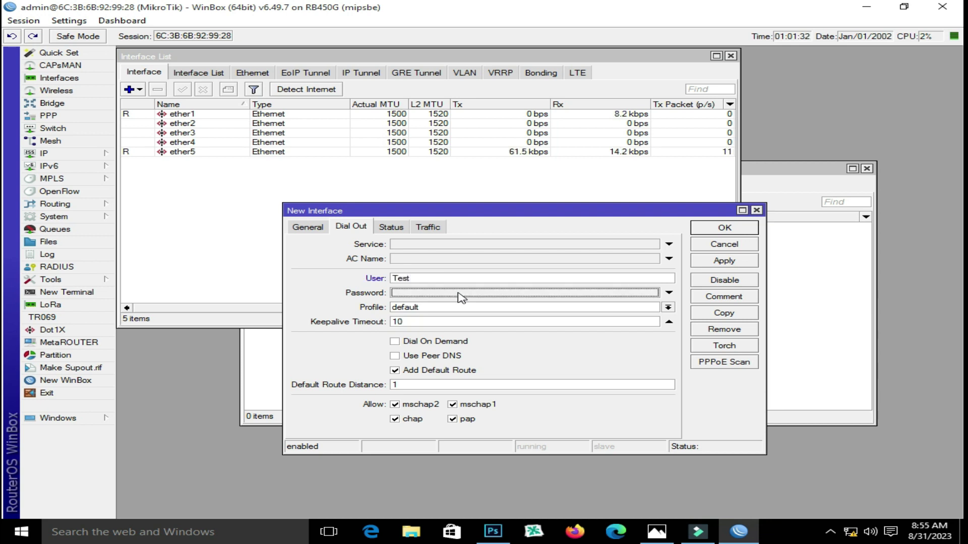
pyautogui.write('1')
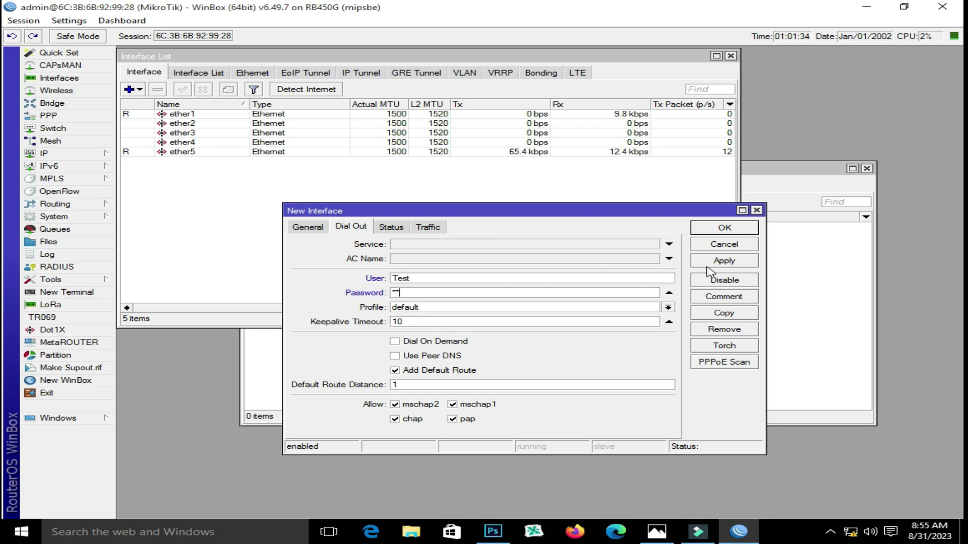
pyautogui.click(721, 260)
# - Enable Use Peer DNS, disable Add Default Route, and save pppoe-out1
pyautogui.click(398, 356)
pyautogui.click(396, 370)
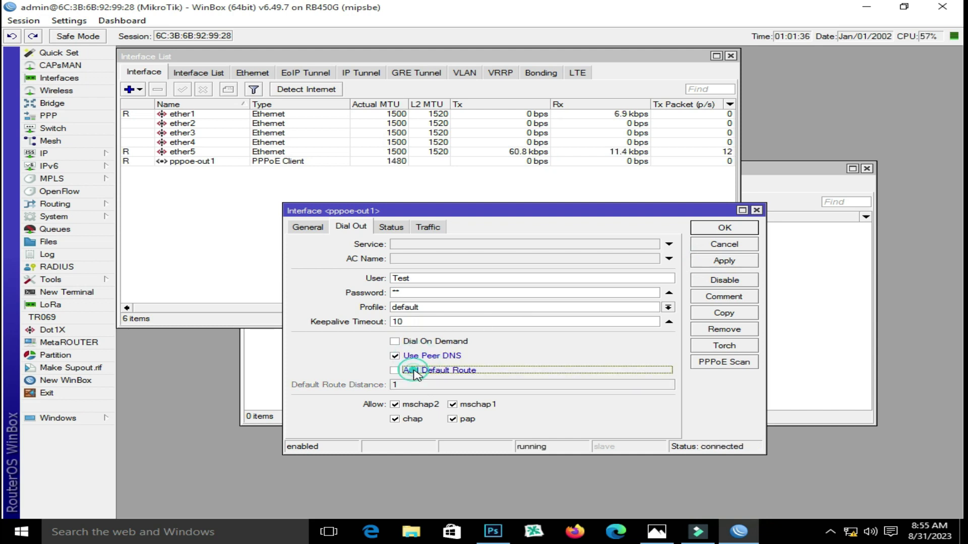
pyautogui.click(713, 260)
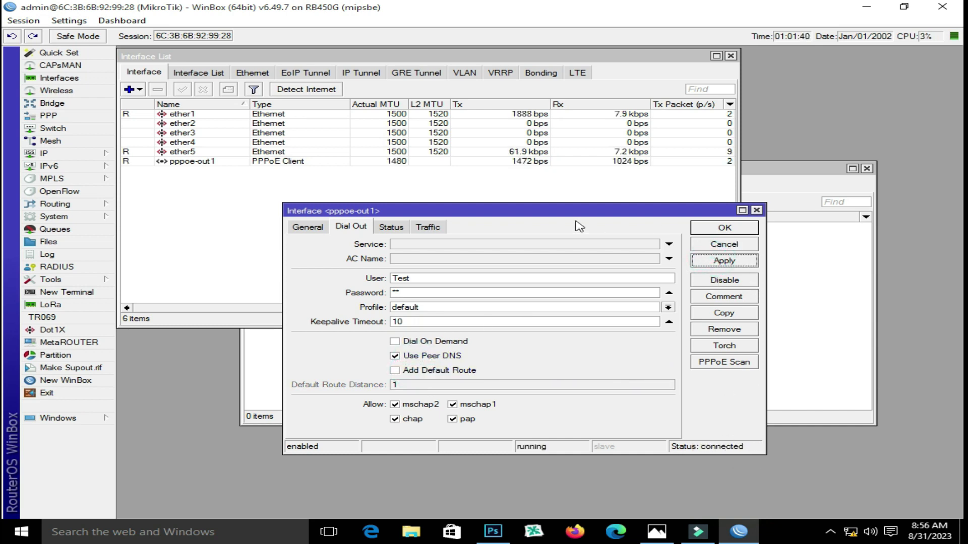
pyautogui.click(725, 228)
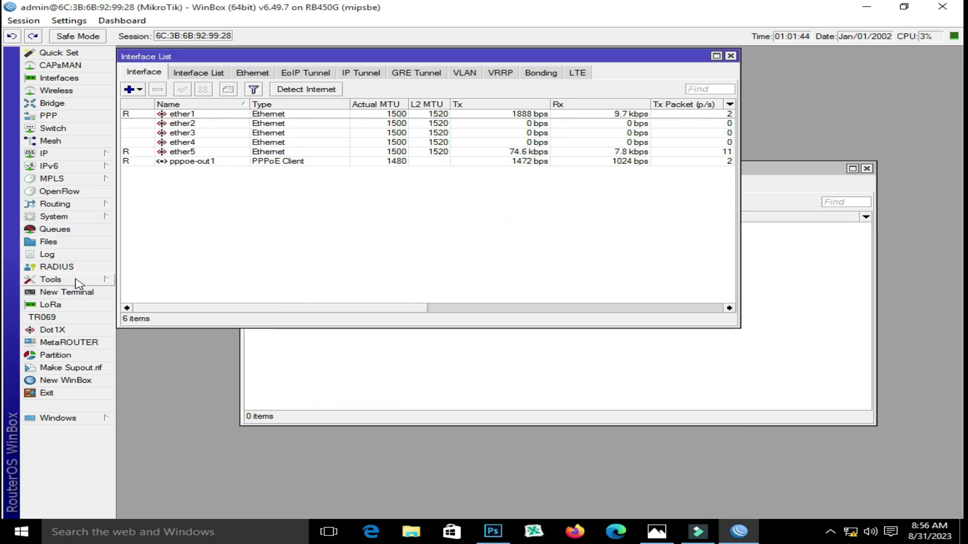
# - Change the admin password by entering the new one twice at the terminal prompts
pyautogui.click(81, 295)
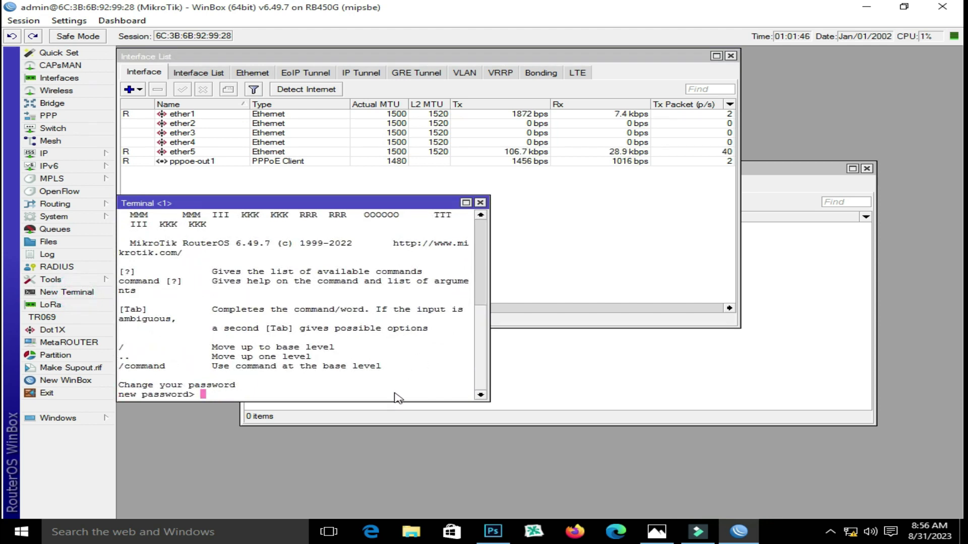
pyautogui.write('******')
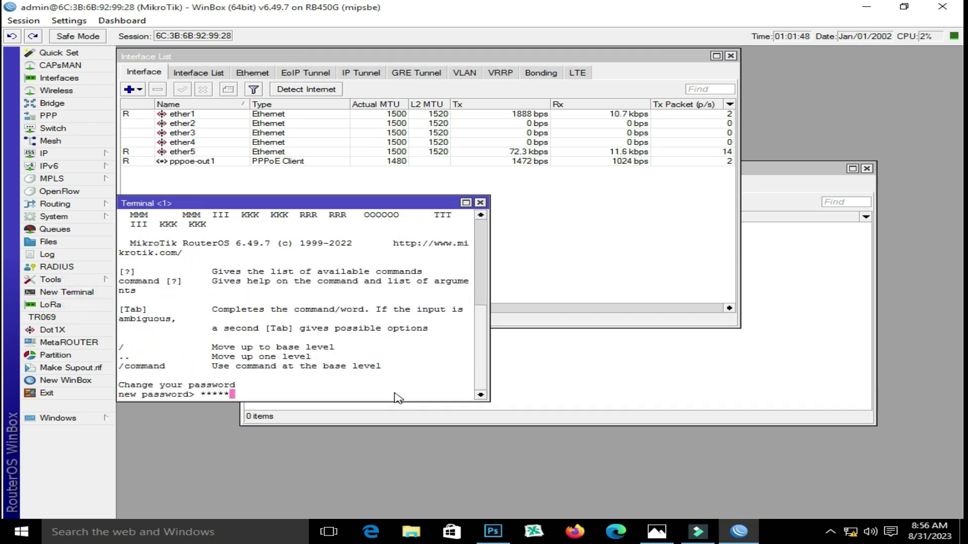
pyautogui.press('Return')
pyautogui.write('******')
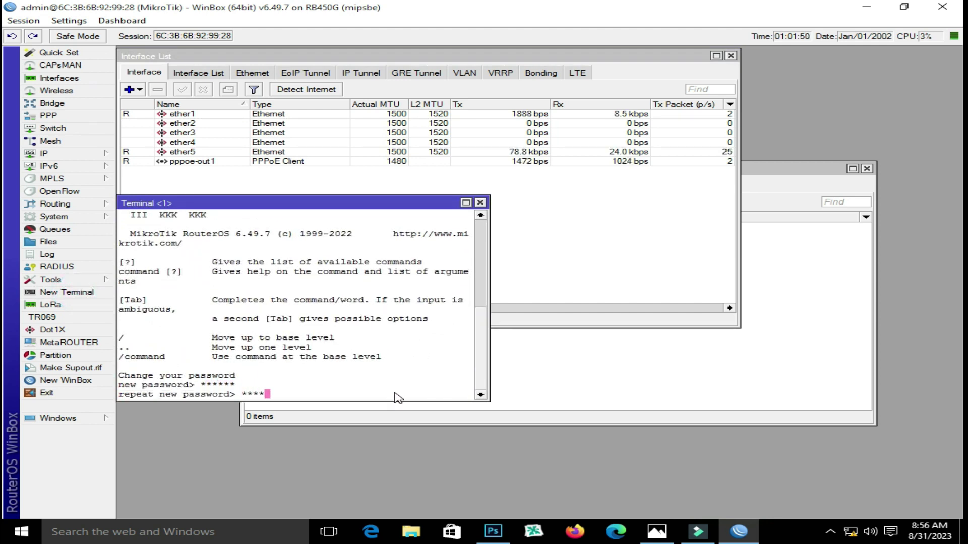
pyautogui.press('Return')
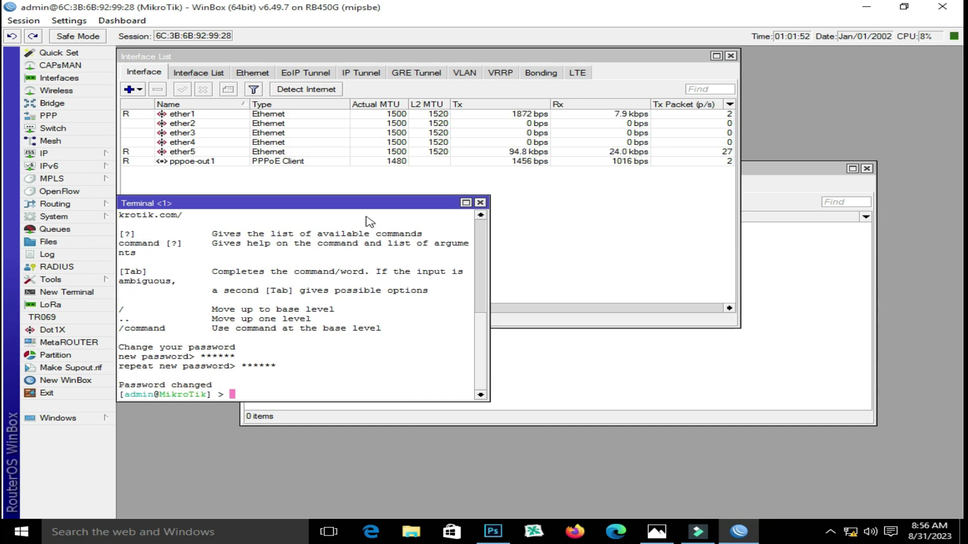
pyautogui.moveTo(350, 204); pyautogui.dragTo(702, 212)
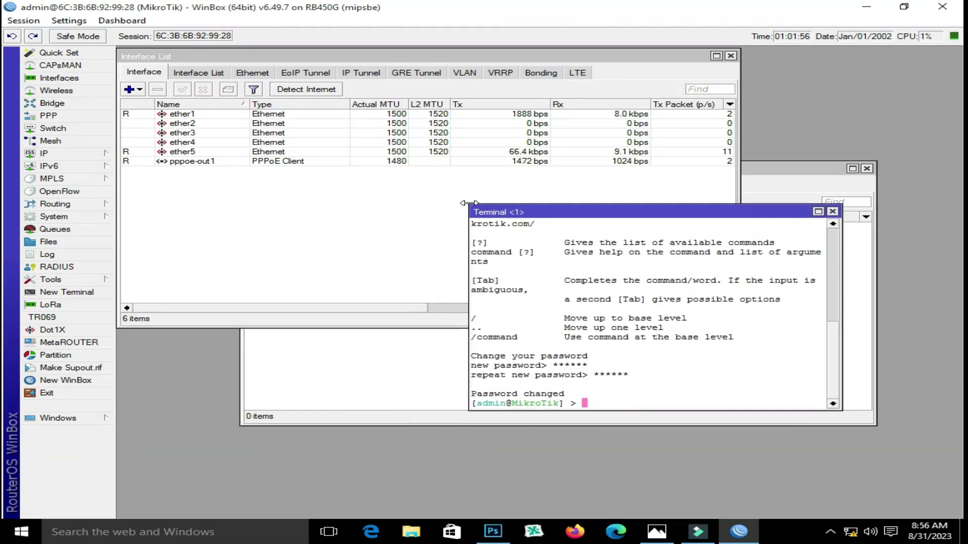
pyautogui.moveTo(465, 201); pyautogui.dragTo(436, 179)
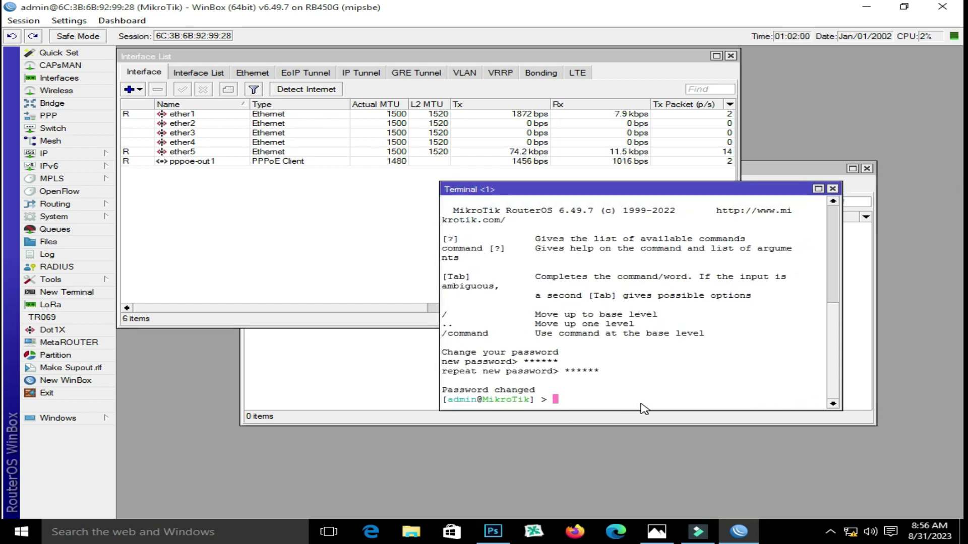
# - Start a ping to 8.8.8.8 and arrange the IP Routes list beside the terminal
pyautogui.write('ping ')
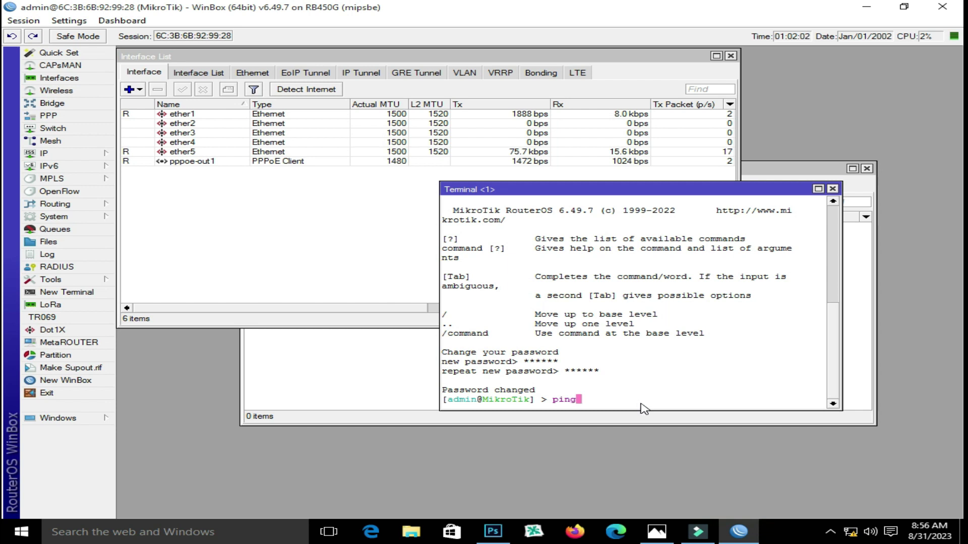
pyautogui.write('8.8.8.8')
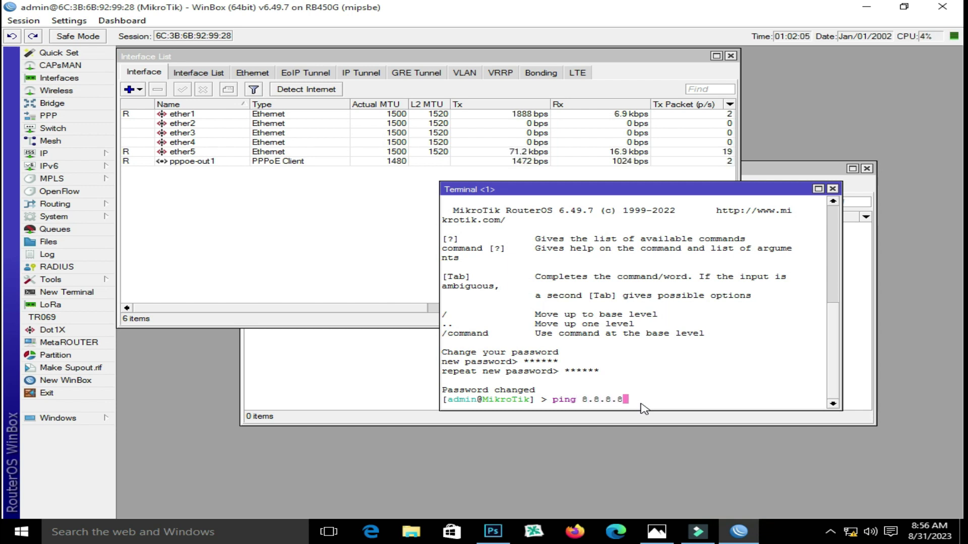
pyautogui.press('Return')
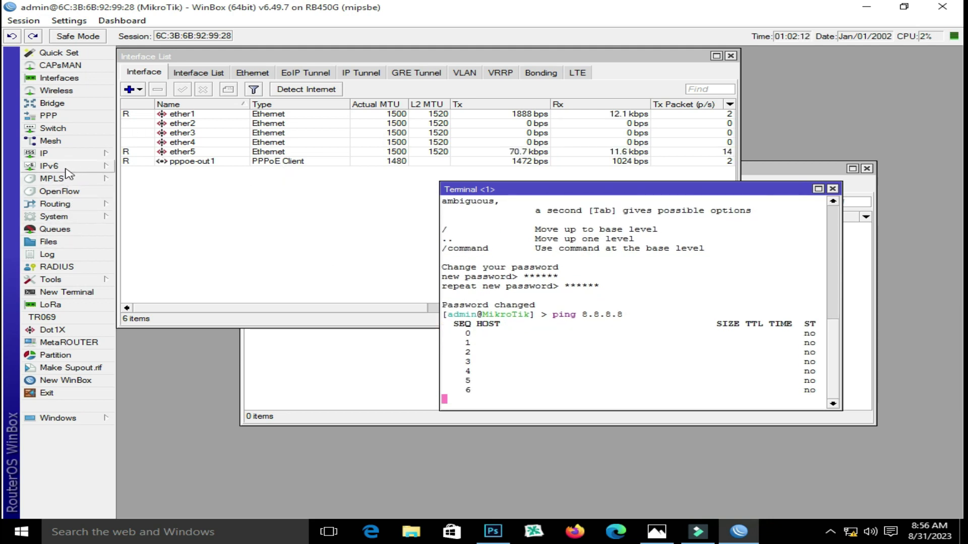
pyautogui.click(73, 154)
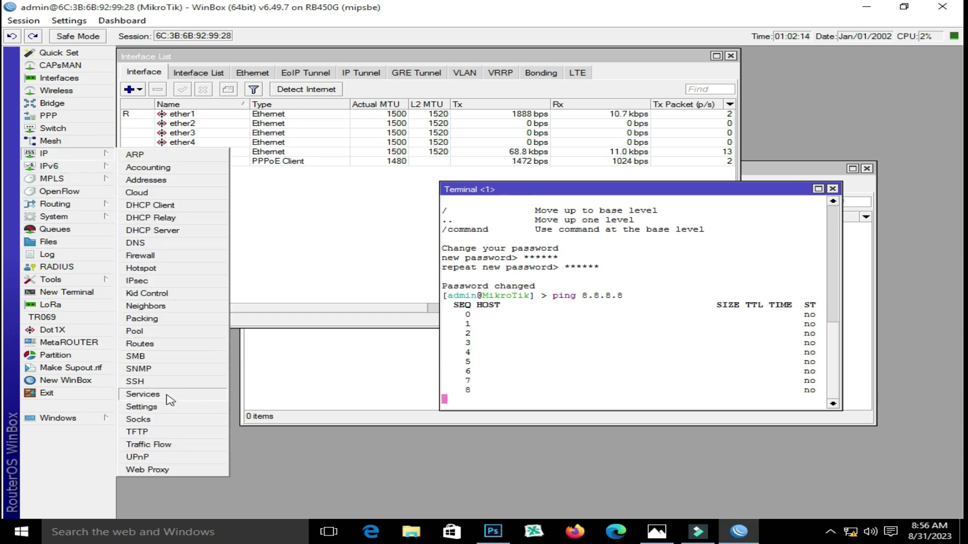
pyautogui.click(206, 344)
pyautogui.moveTo(431, 193); pyautogui.dragTo(464, 108)
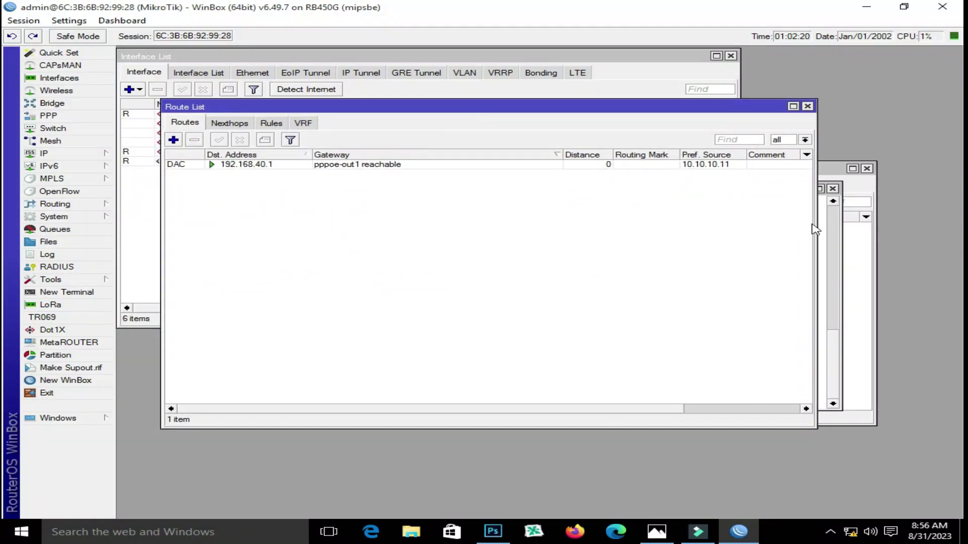
pyautogui.click(840, 231)
pyautogui.moveTo(731, 189); pyautogui.dragTo(810, 286)
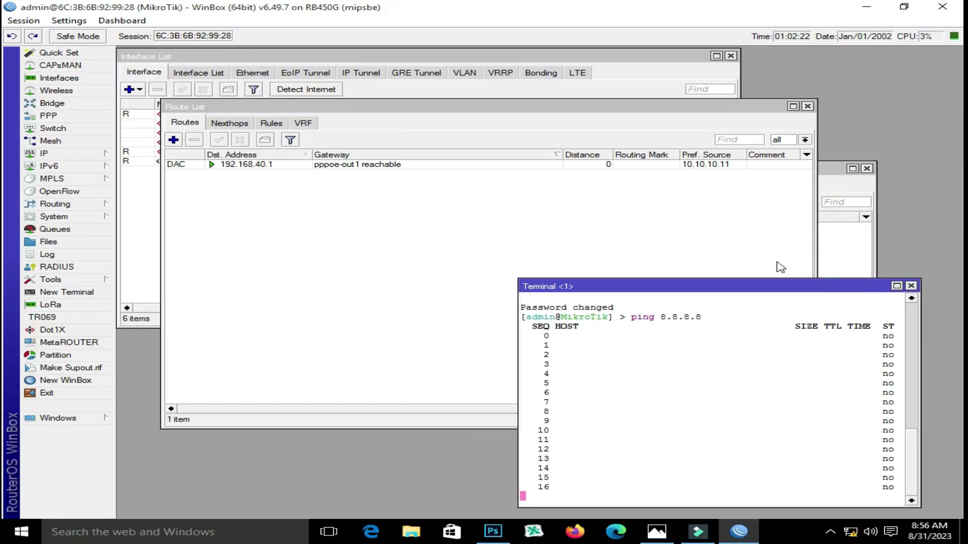
pyautogui.click(407, 214)
# - Add a 0.0.0.0/0 default route with gateway pppoe-out1 and save it
pyautogui.click(174, 141)
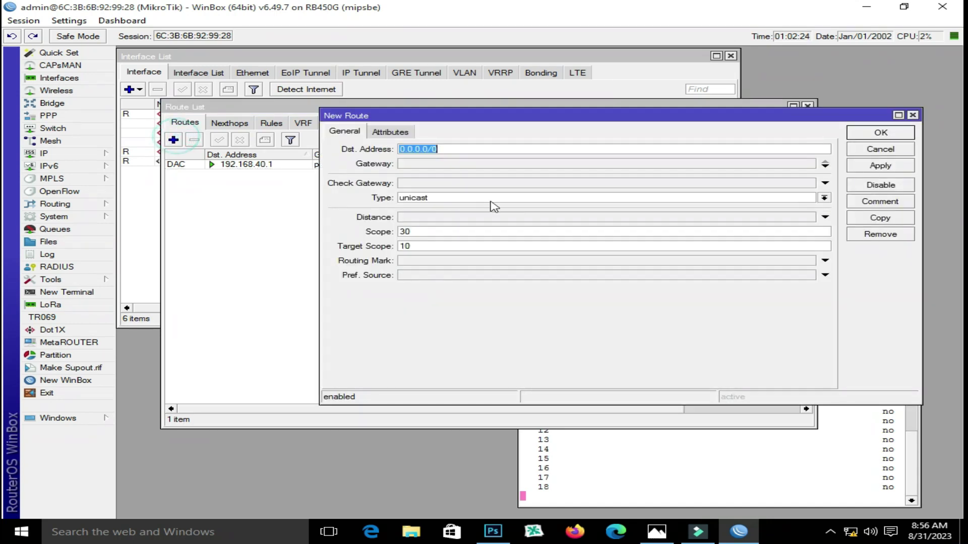
pyautogui.click(522, 164)
pyautogui.write('0.0.0.0')
pyautogui.click(559, 164)
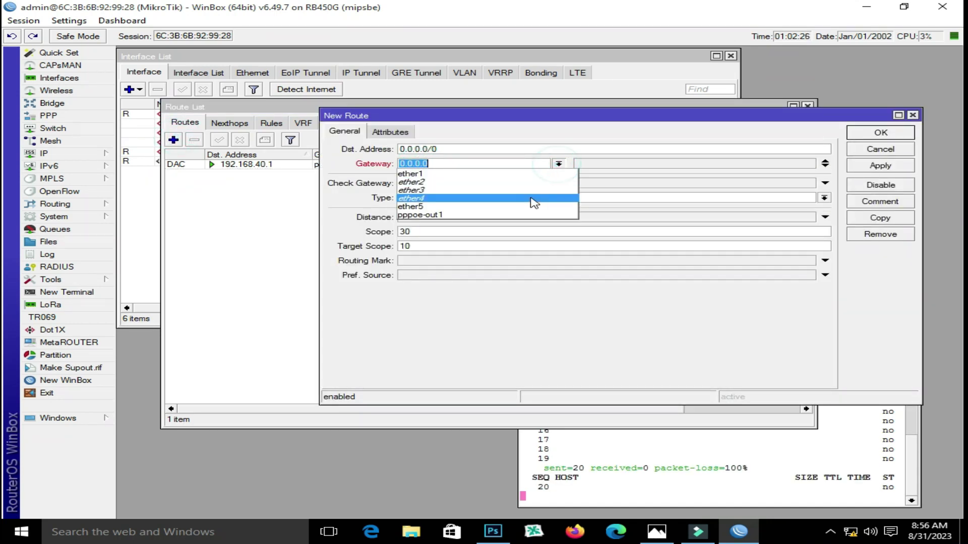
pyautogui.click(540, 215)
pyautogui.click(881, 165)
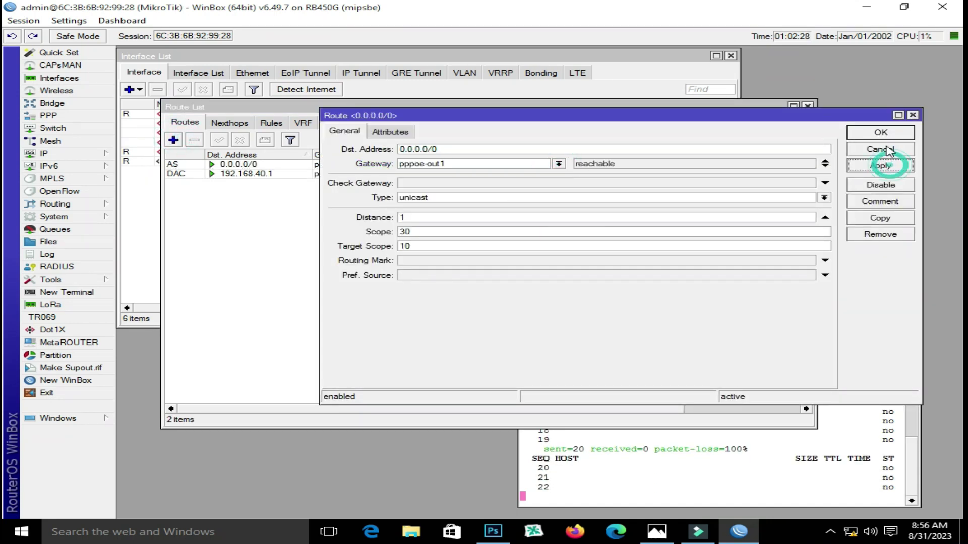
pyautogui.click(880, 133)
pyautogui.click(812, 104)
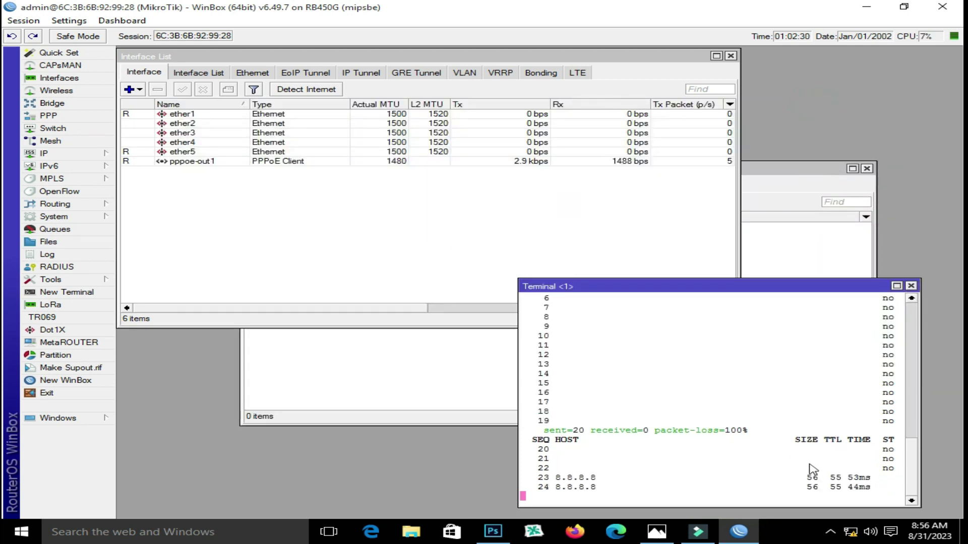
# - Move the ping terminal out of the way and bring the File List to the front
pyautogui.click(731, 57)
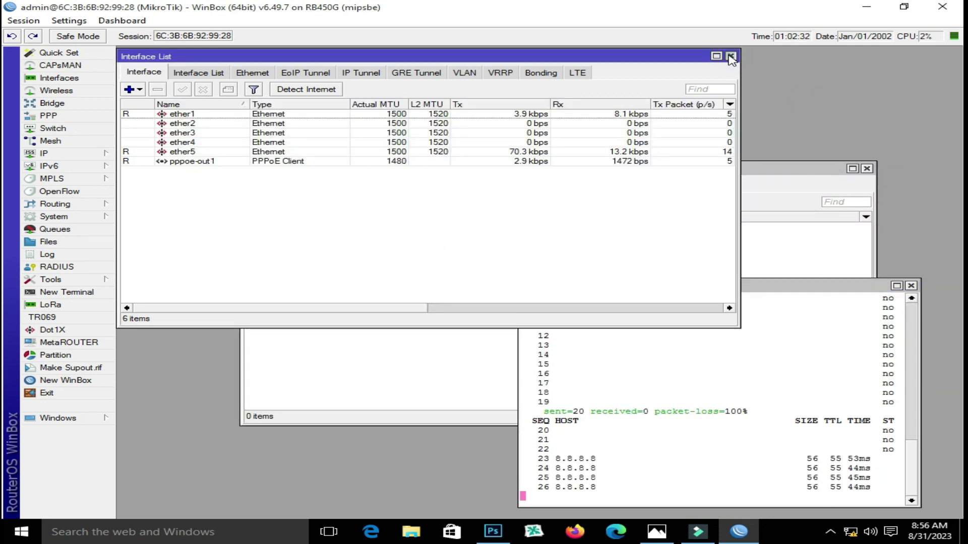
pyautogui.click(806, 169)
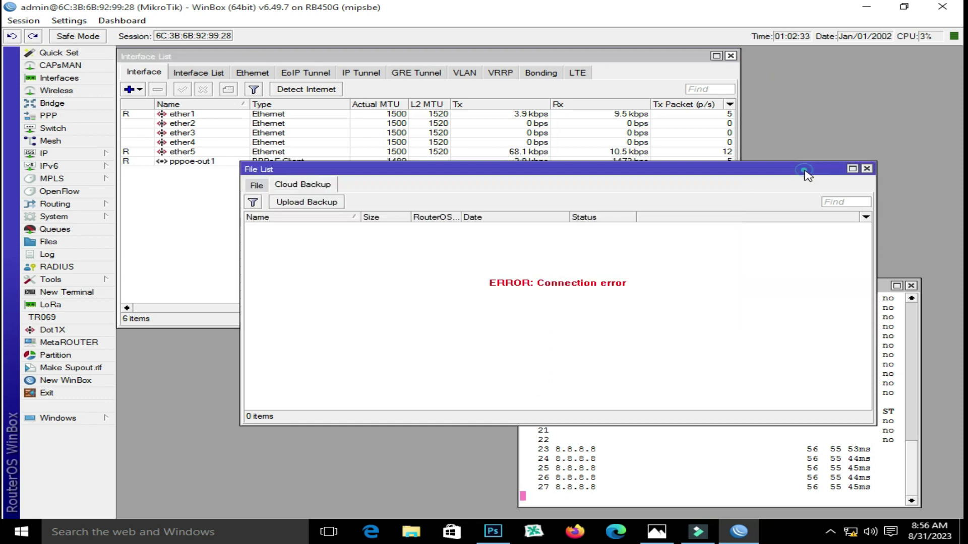
pyautogui.click(915, 355)
pyautogui.moveTo(897, 280); pyautogui.dragTo(851, 271)
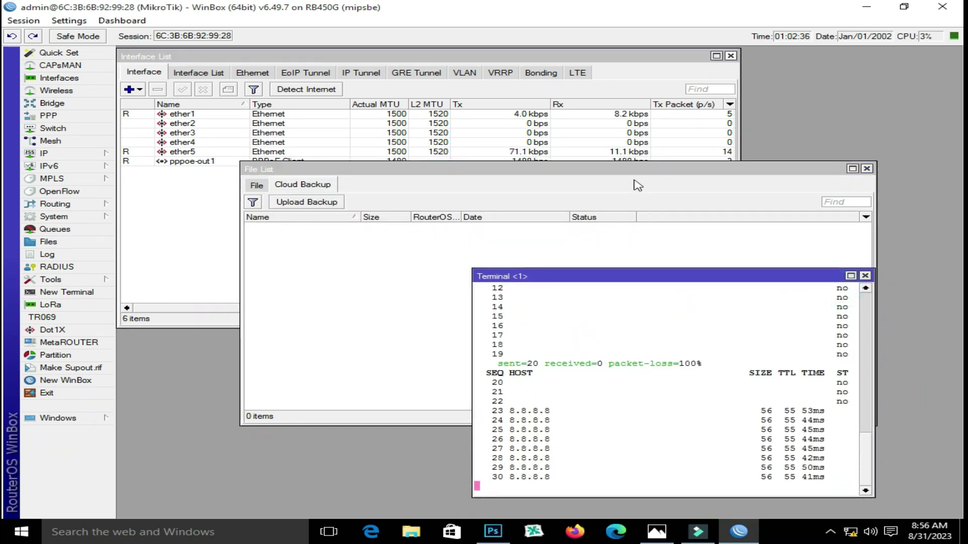
pyautogui.click(631, 174)
# - Show the Cloud Backup list, close the ping terminal, and select the 12.3 KiB backup
pyautogui.click(327, 185)
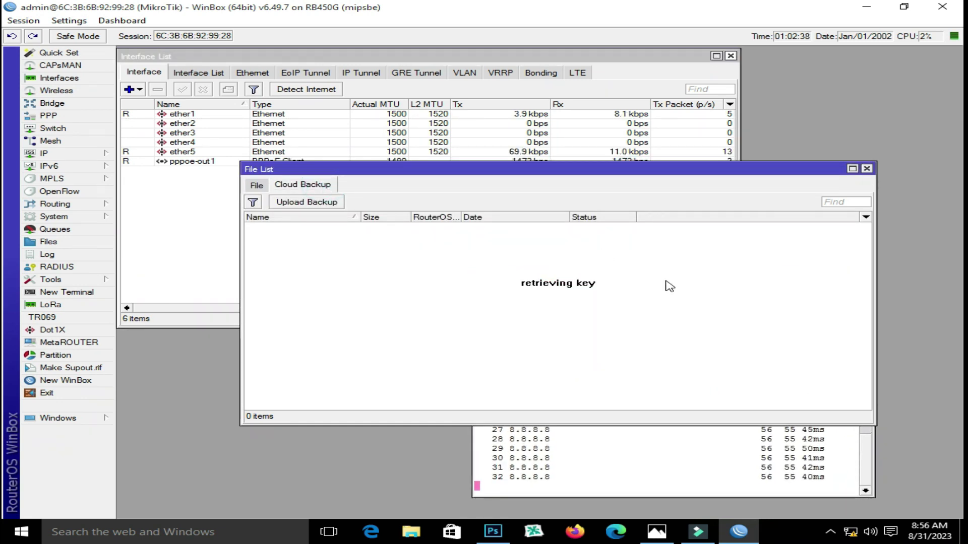
pyautogui.click(659, 454)
pyautogui.click(870, 275)
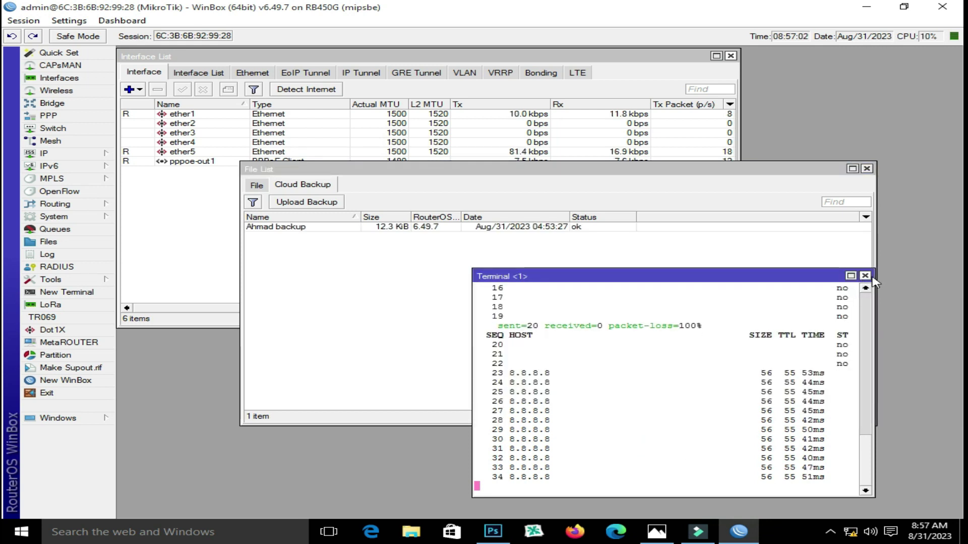
pyautogui.click(336, 229)
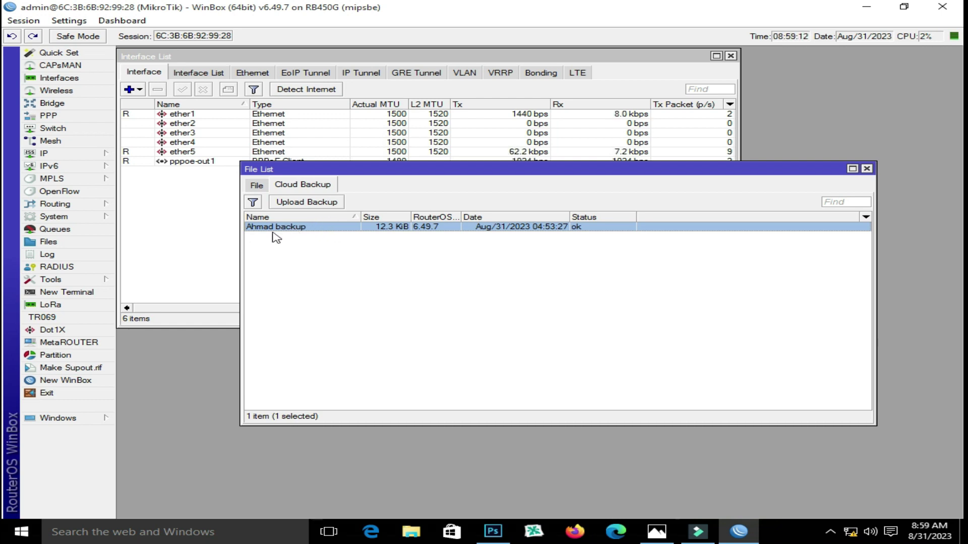
# - Download the 12.3 KiB RouterOS 6.49.7 cloud backup to the router as a .backup file, Action 'download'
pyautogui.doubleClick(280, 228)
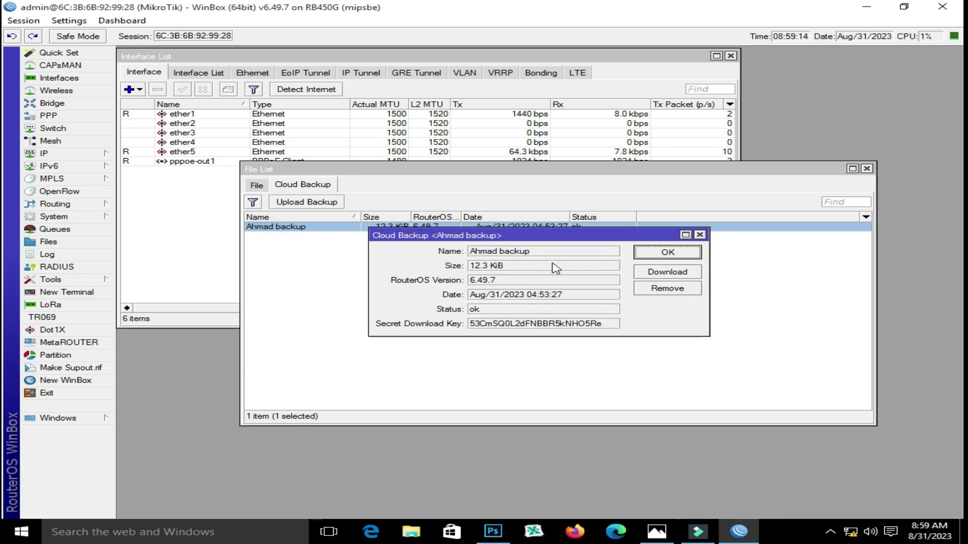
pyautogui.click(661, 272)
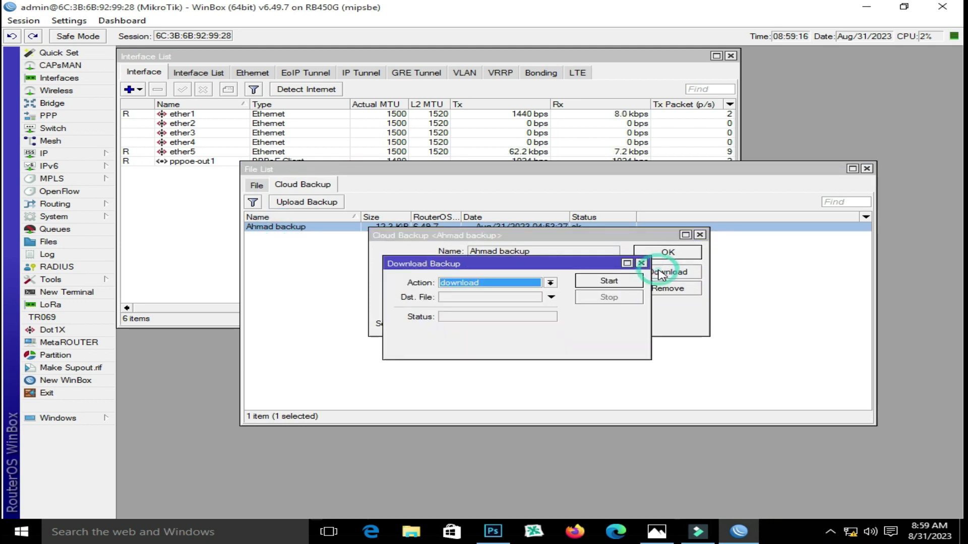
pyautogui.click(550, 283)
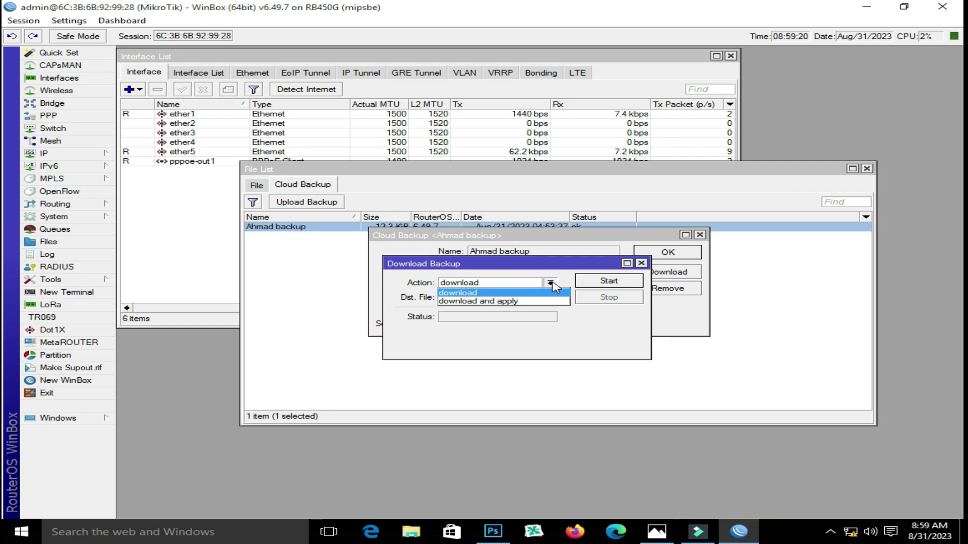
pyautogui.click(552, 283)
pyautogui.click(551, 282)
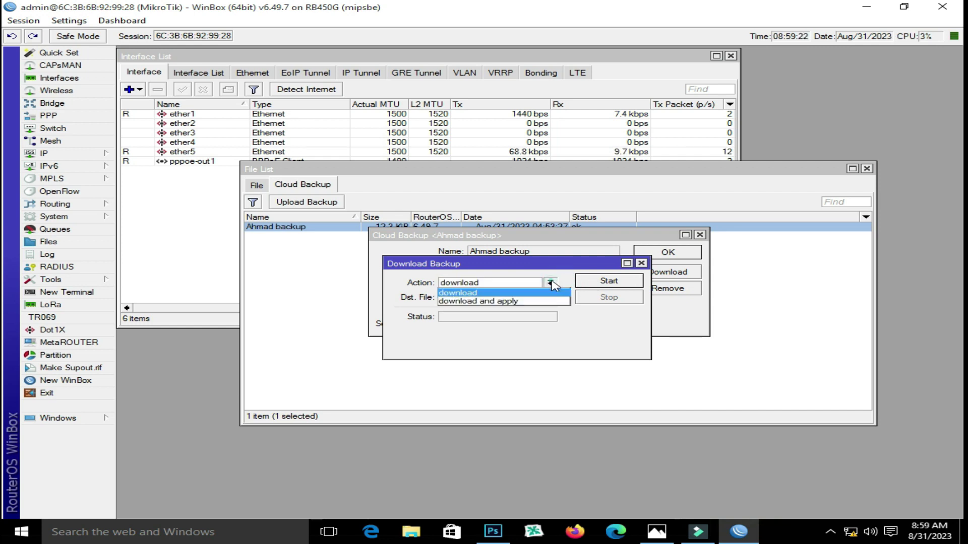
pyautogui.click(524, 292)
pyautogui.click(602, 282)
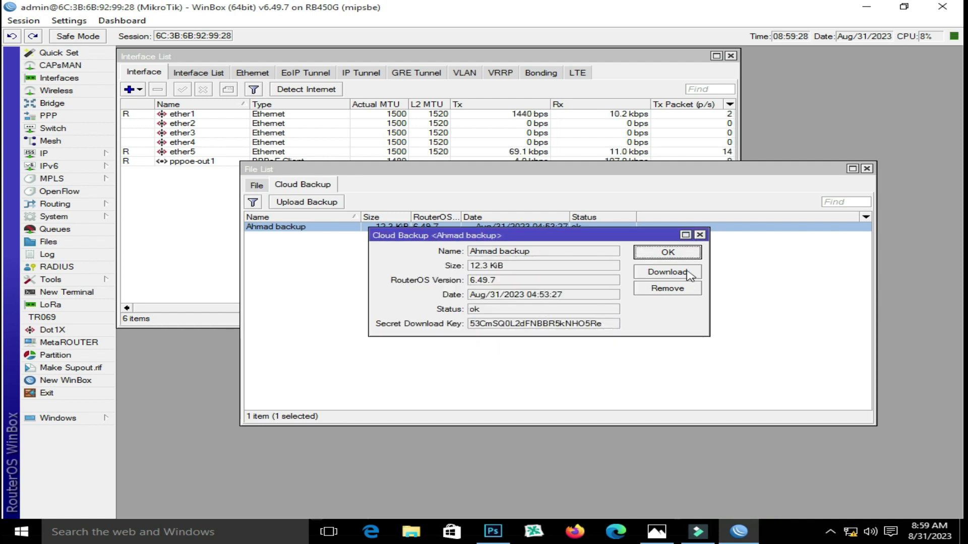
pyautogui.click(686, 252)
# - Select the newly downloaded .backup file in the router's File list
pyautogui.click(257, 185)
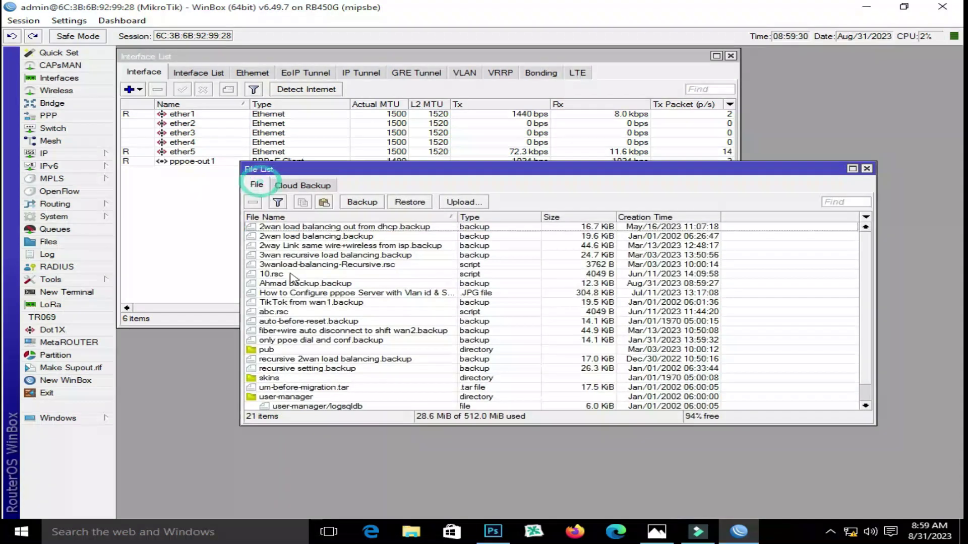
pyautogui.click(306, 284)
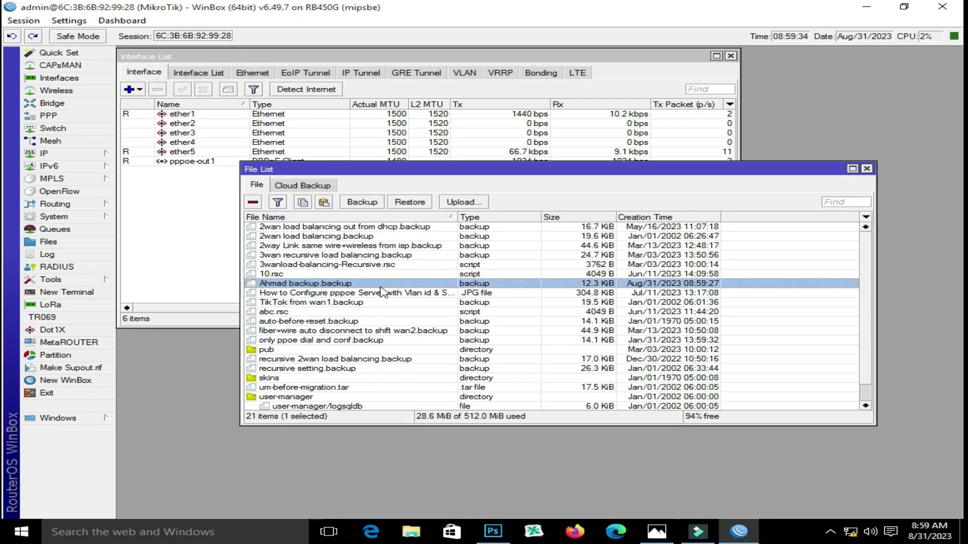
pyautogui.scroll(-2, 317, 291)
pyautogui.scroll(2, 318, 291)
# - Restore the backup file, clearing the bad-password error and retrying with the backup password
pyautogui.click(402, 203)
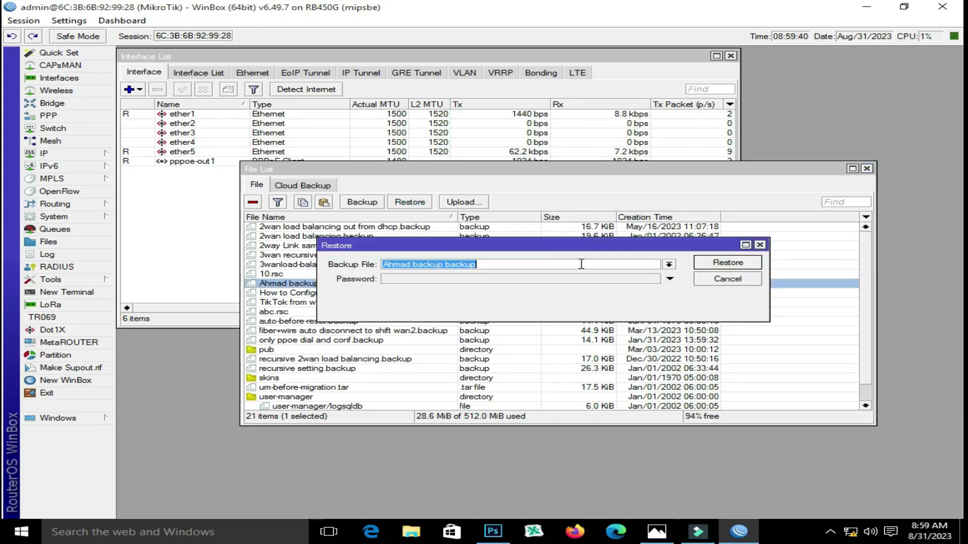
pyautogui.click(731, 264)
pyautogui.click(541, 278)
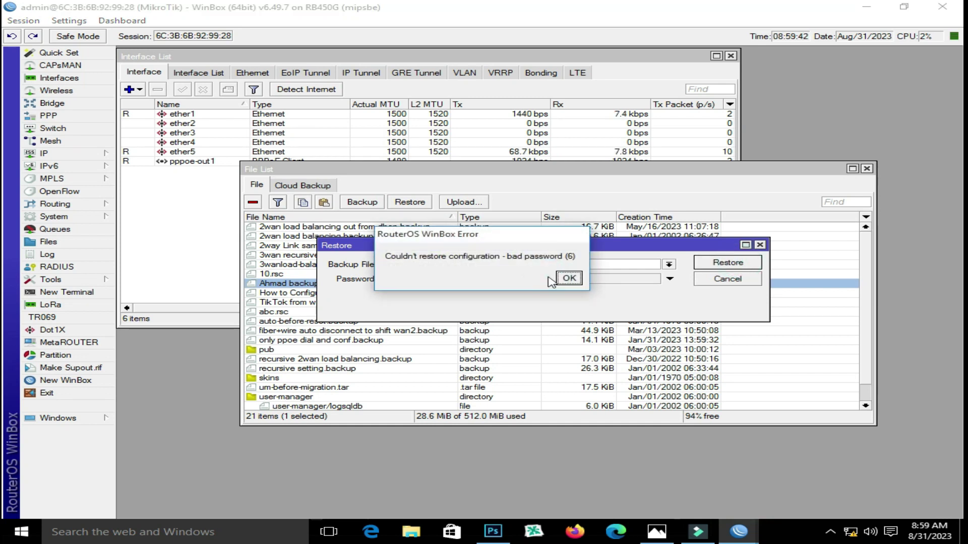
pyautogui.click(569, 280)
pyautogui.click(502, 278)
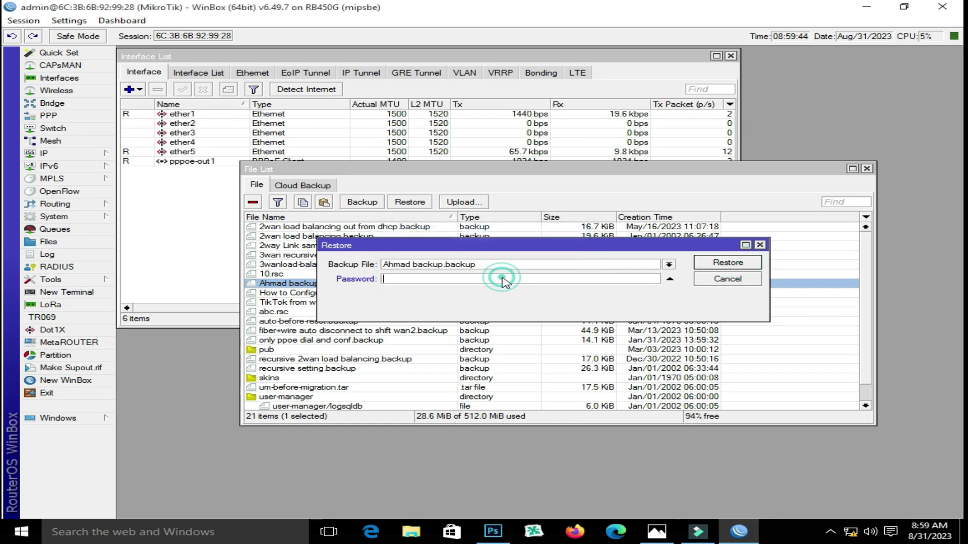
pyautogui.write('****')
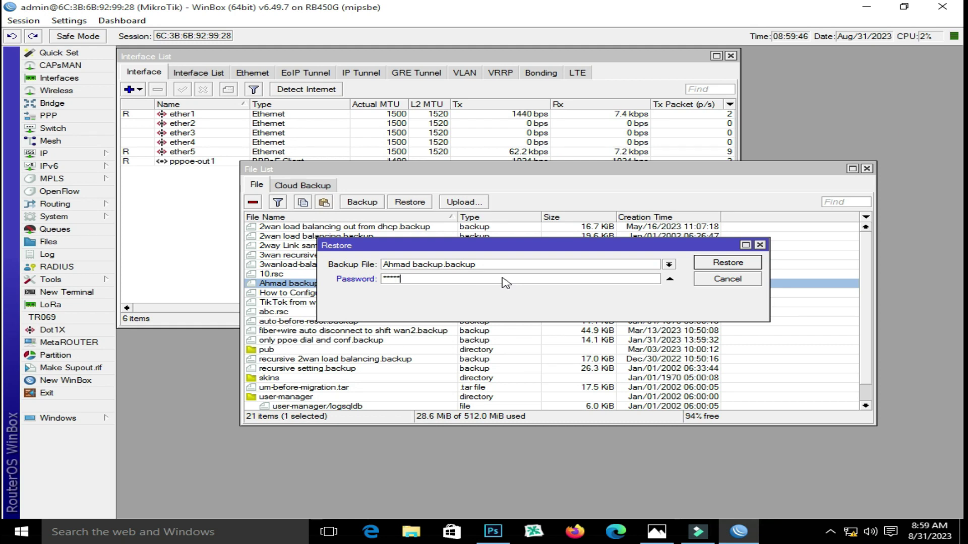
pyautogui.click(726, 264)
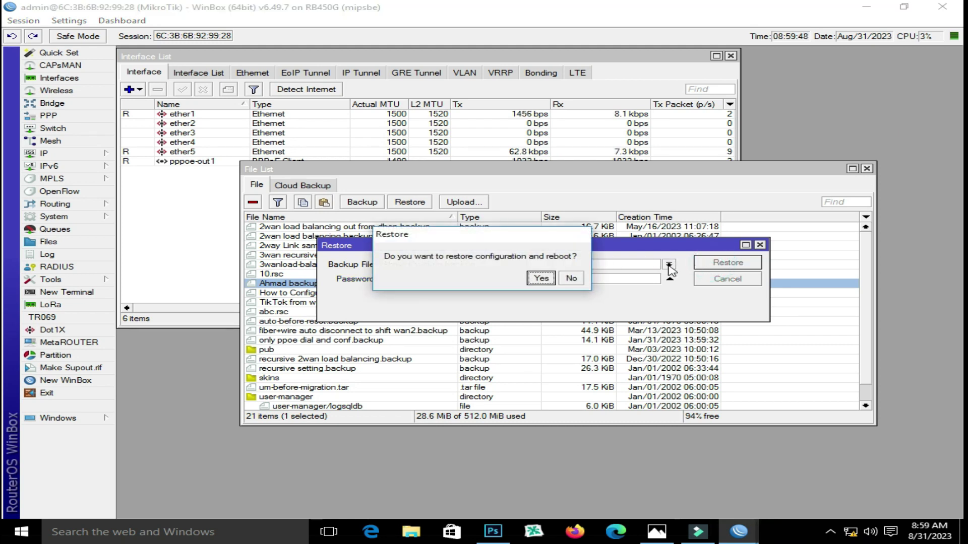
# - Confirm restore and reboot, then log back into the router with its login password
pyautogui.click(540, 279)
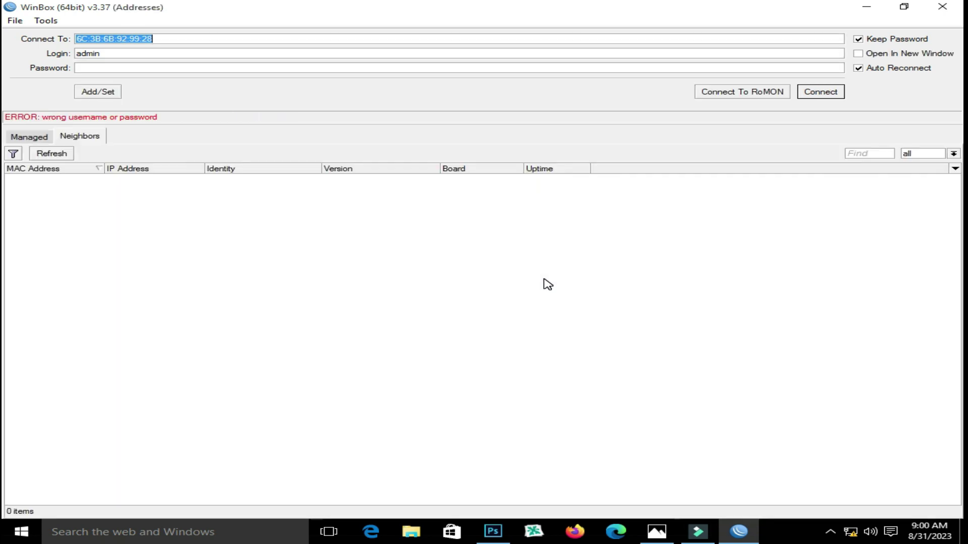
pyautogui.click(238, 69)
pyautogui.write('*')
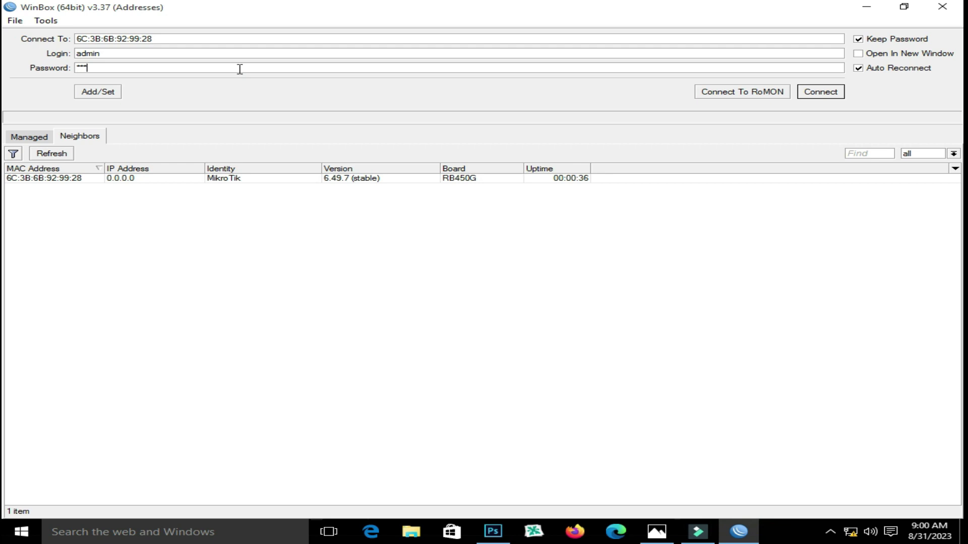
pyautogui.press('Return')
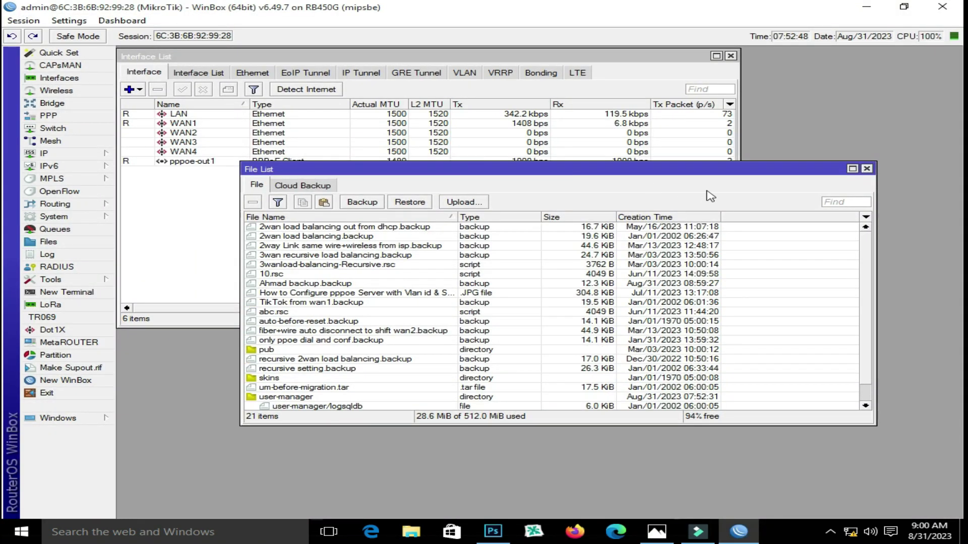
# - Reopen Files from the sidebar and select the saved backup on the Cloud Backup tab
pyautogui.click(867, 168)
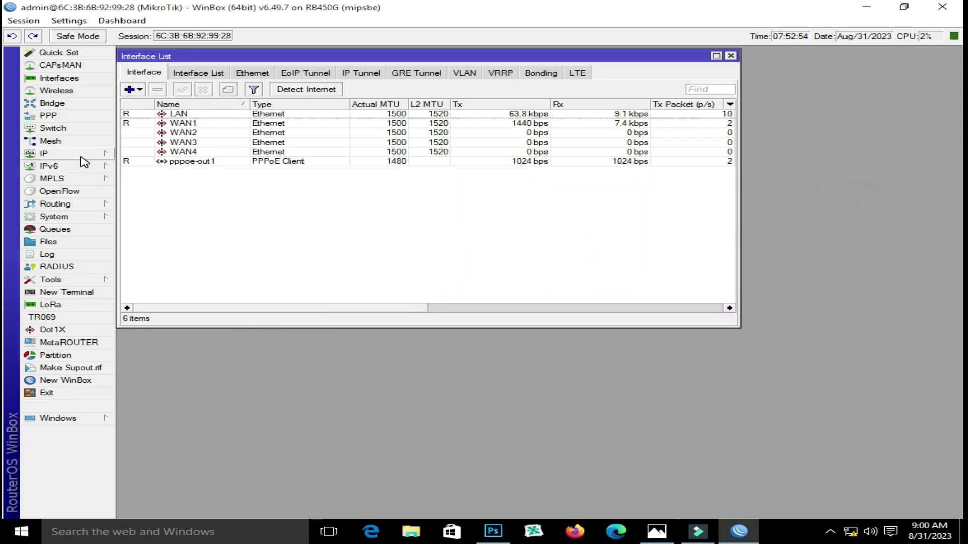
pyautogui.click(73, 243)
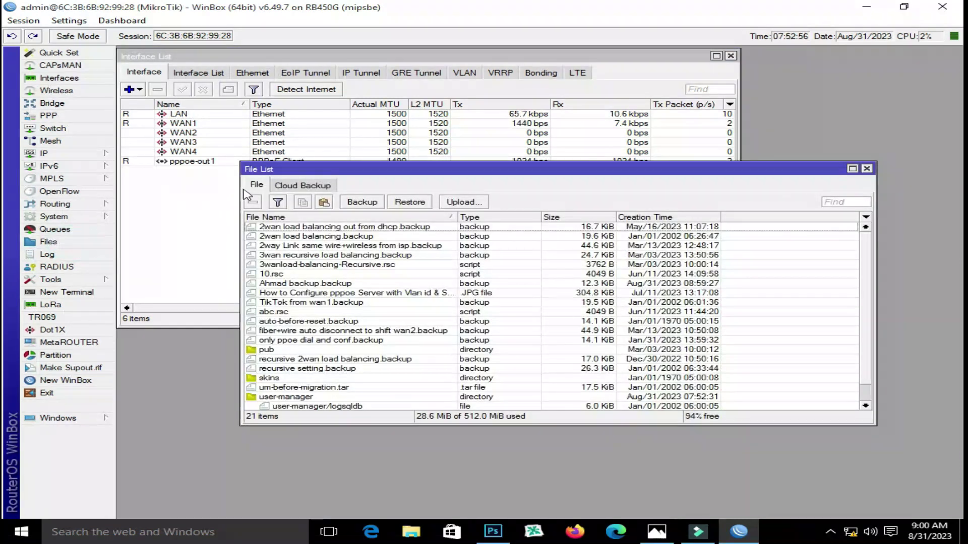
pyautogui.click(309, 186)
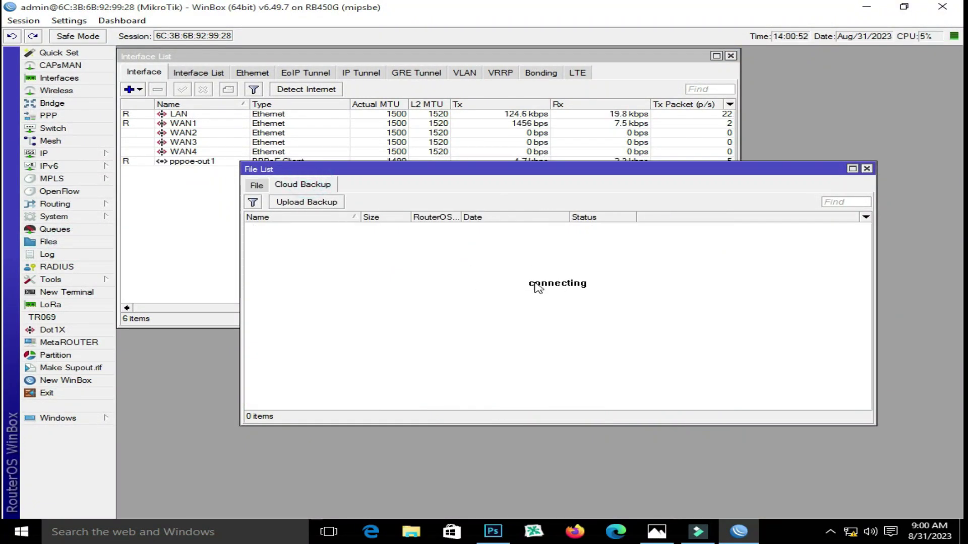
pyautogui.click(303, 227)
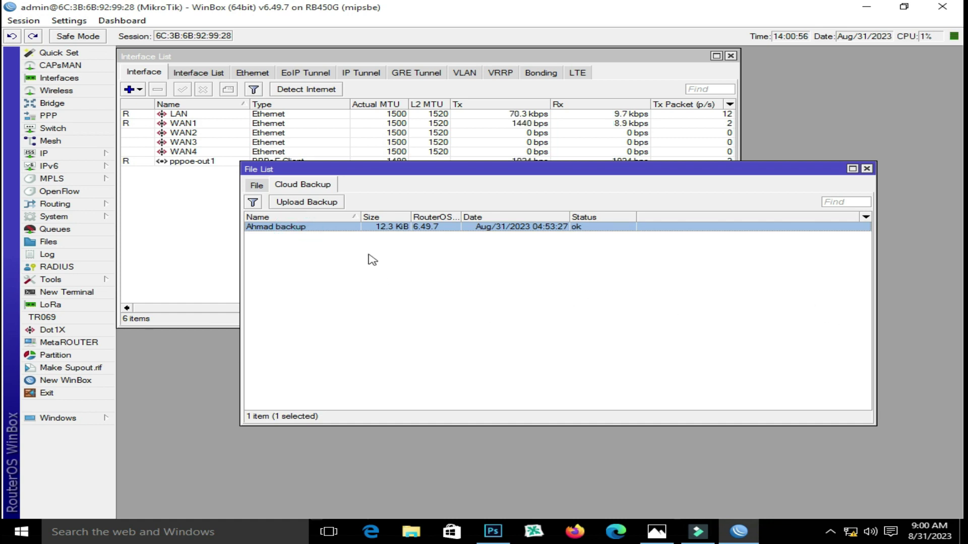
# - Check the backup's download options, leaving Action as 'download', and close without downloading
pyautogui.doubleClick(371, 227)
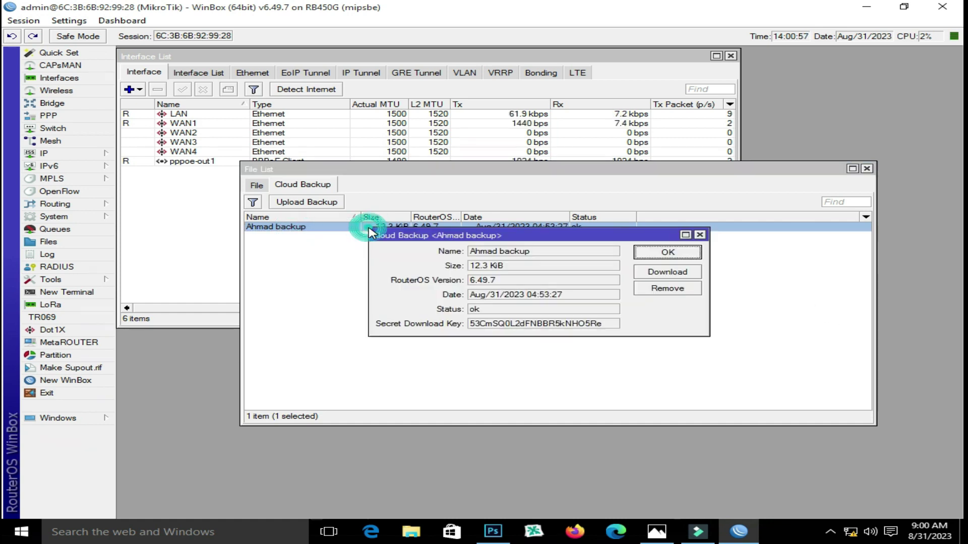
pyautogui.click(680, 276)
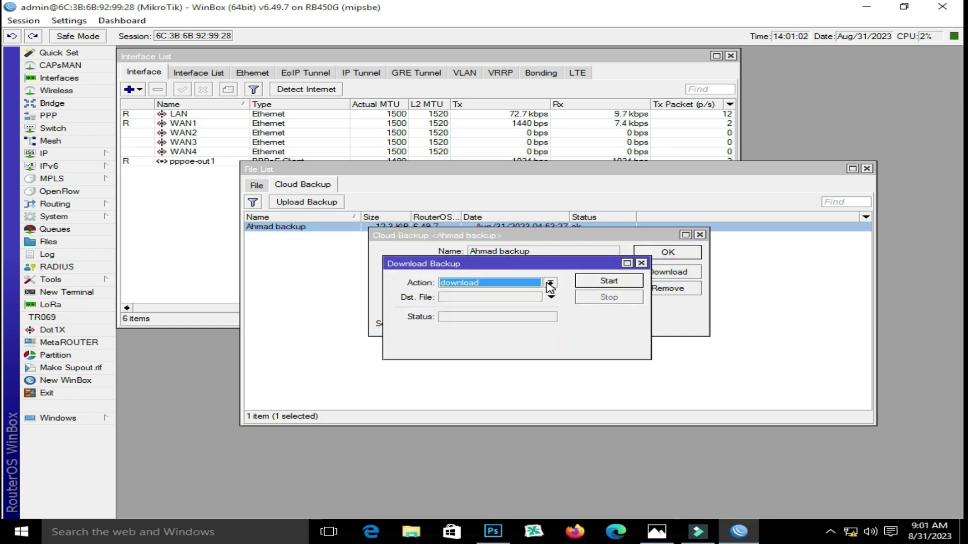
pyautogui.click(550, 284)
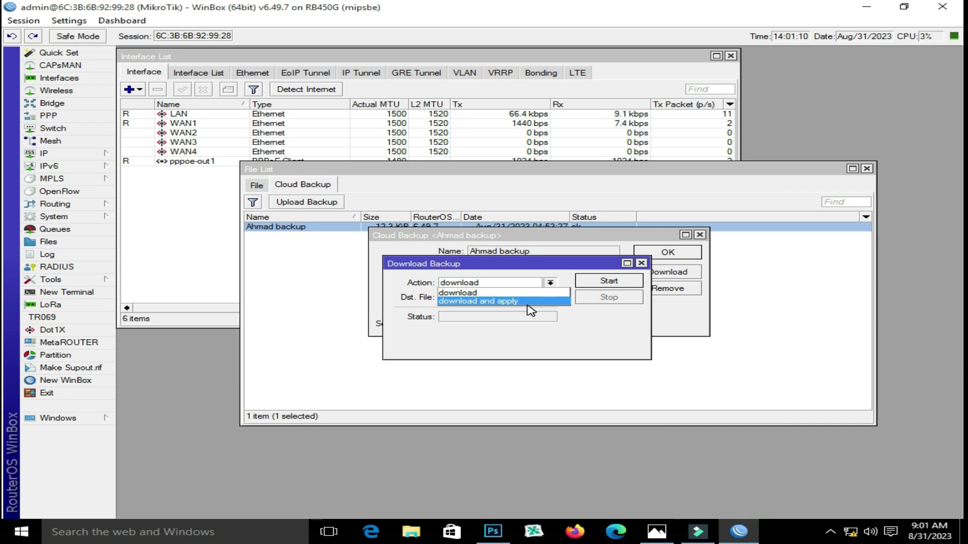
pyautogui.click(644, 266)
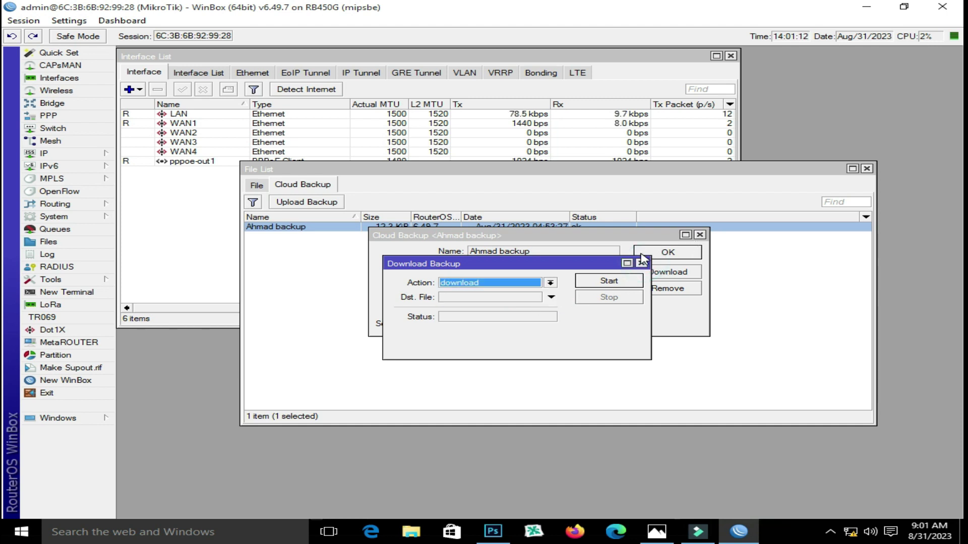
pyautogui.click(700, 234)
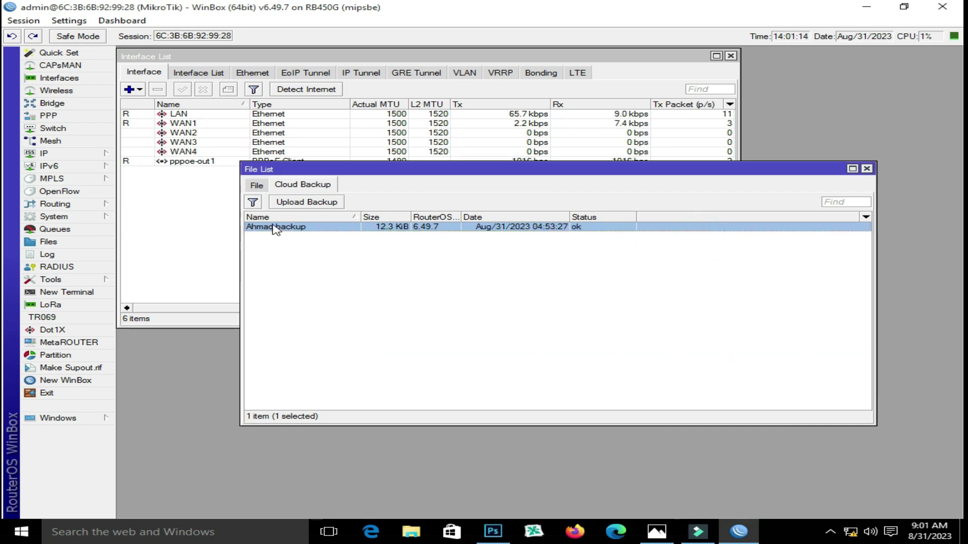